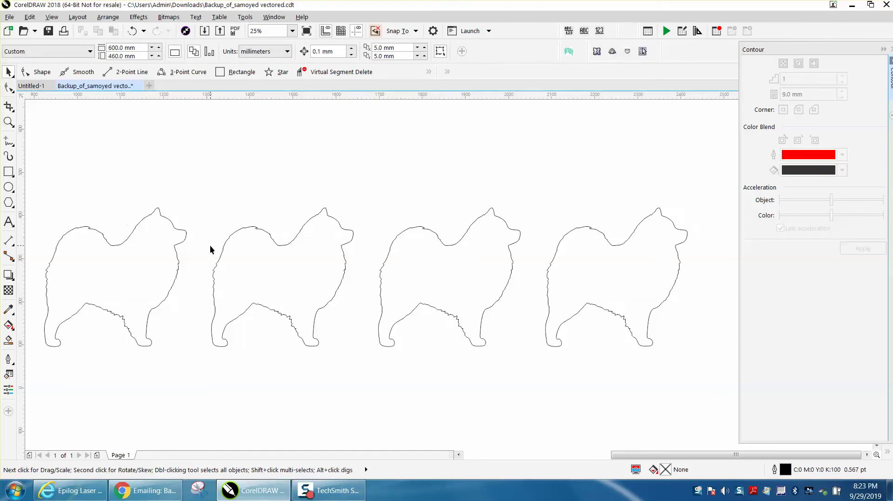
- Zoom in to inspect the first dog's outline and back curve, then view the whole row
click(8, 122)
drag(168, 249, 208, 292)
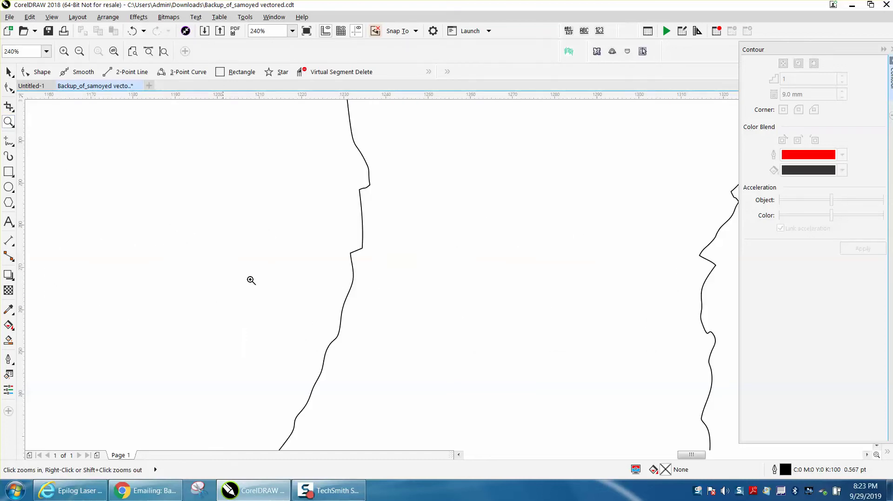
scroll(362, 241, down, 4)
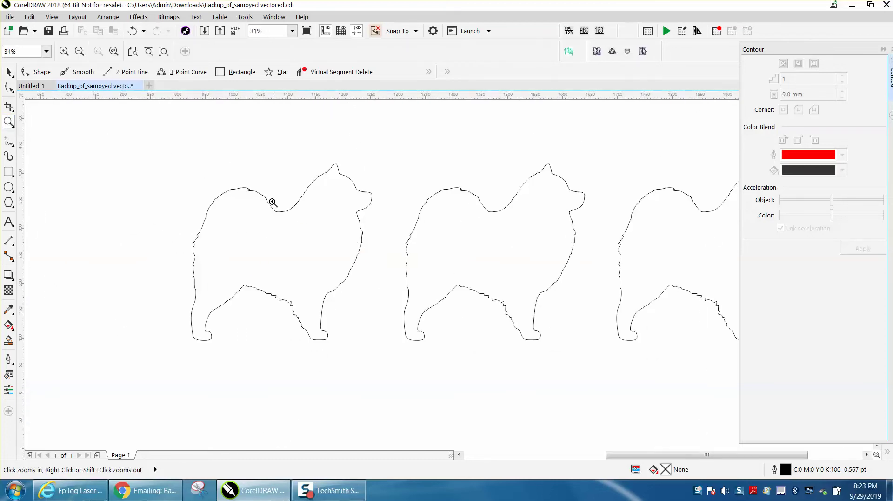
drag(241, 183, 290, 226)
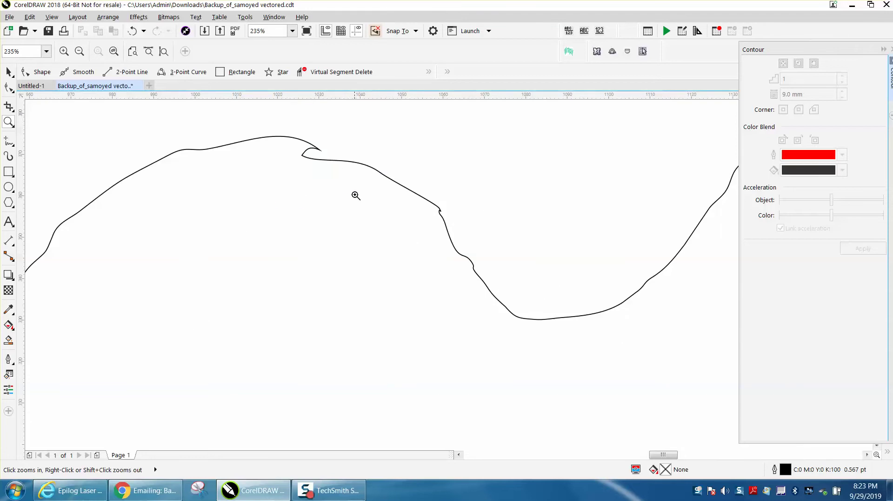
drag(301, 139, 479, 271)
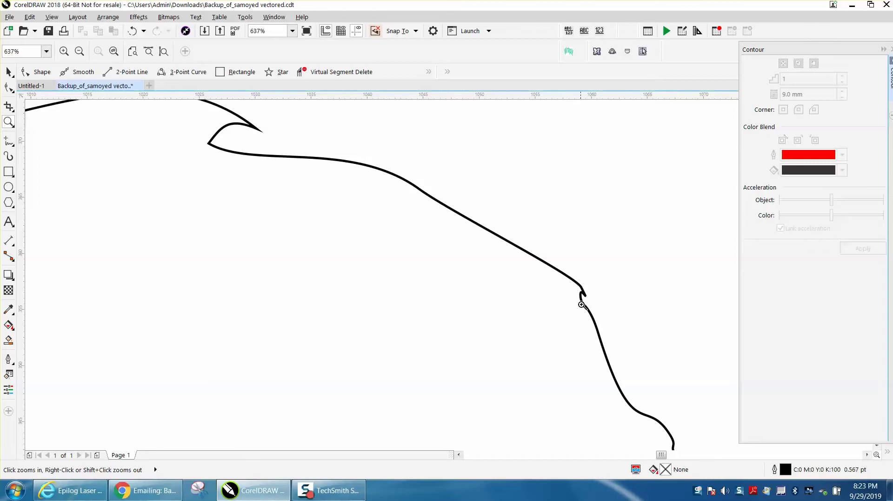
scroll(583, 298, down, 3)
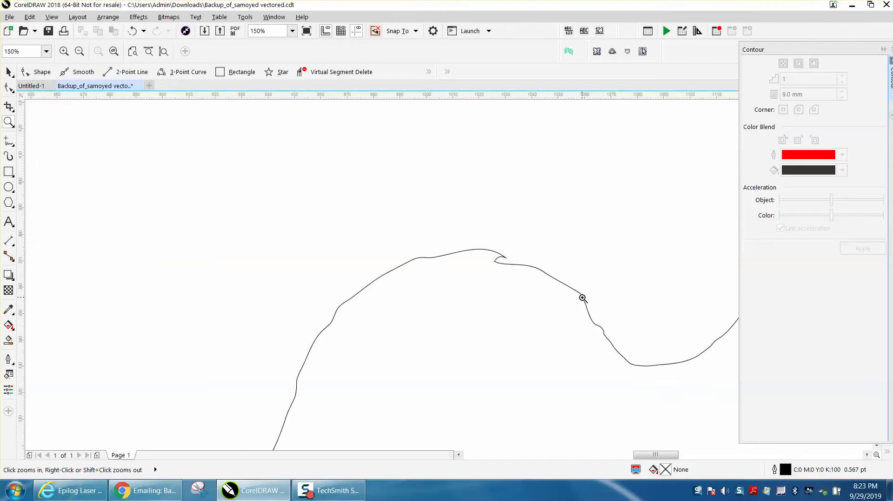
scroll(580, 295, down, 7)
drag(543, 277, 698, 343)
click(8, 72)
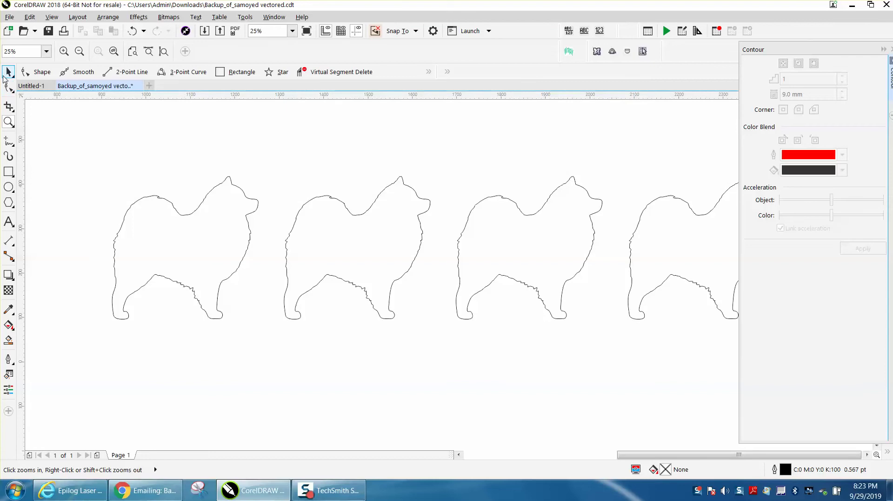
- Give the first samoyed outline a 10 mm outside contour
click(189, 217)
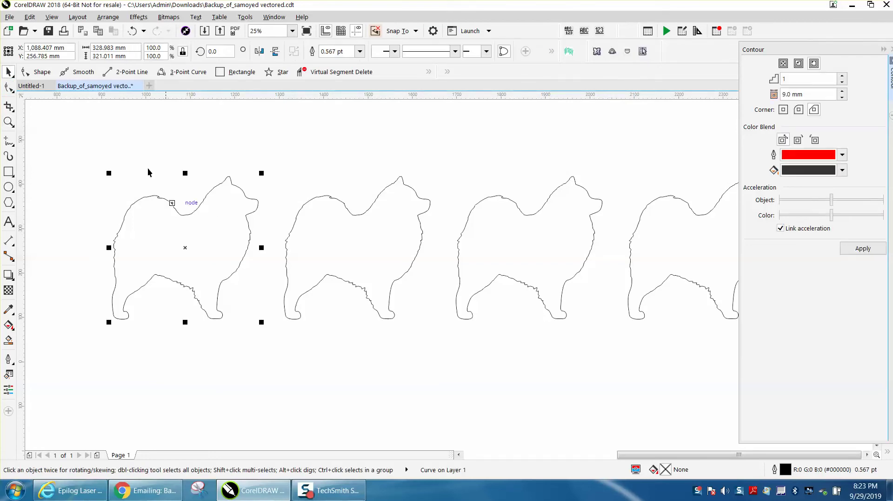
click(50, 18)
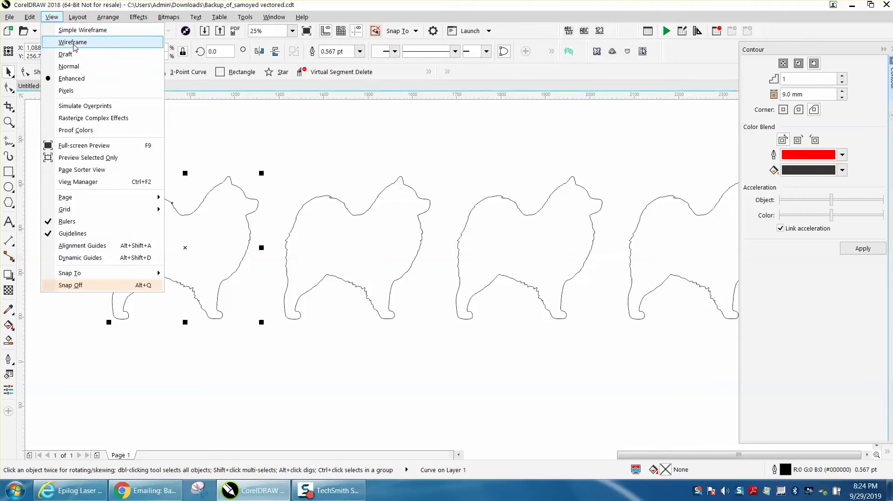
click(214, 144)
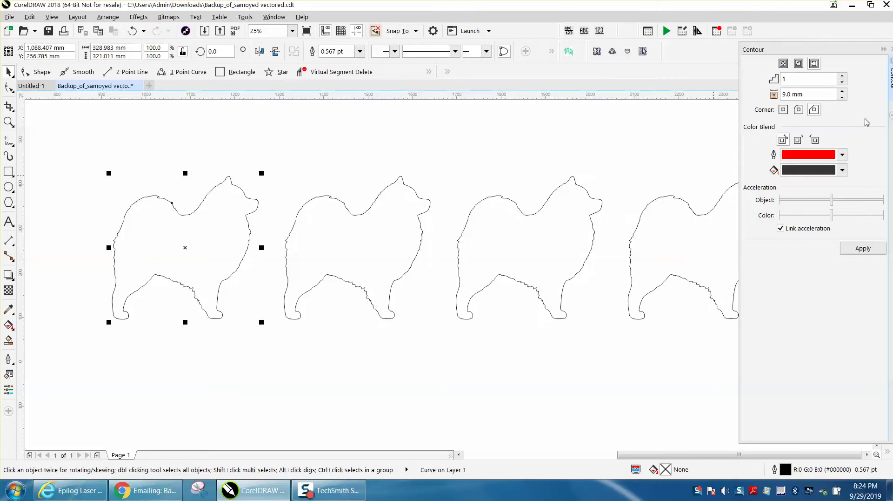
click(819, 95)
text(10)
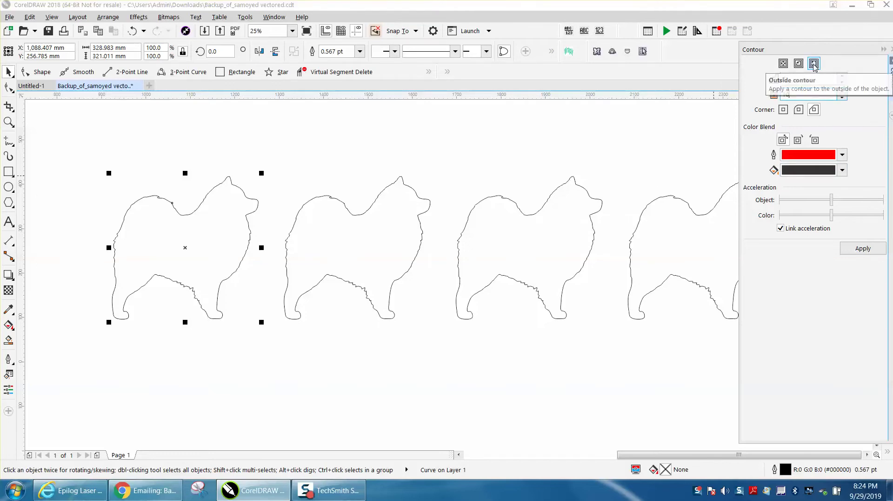
click(784, 111)
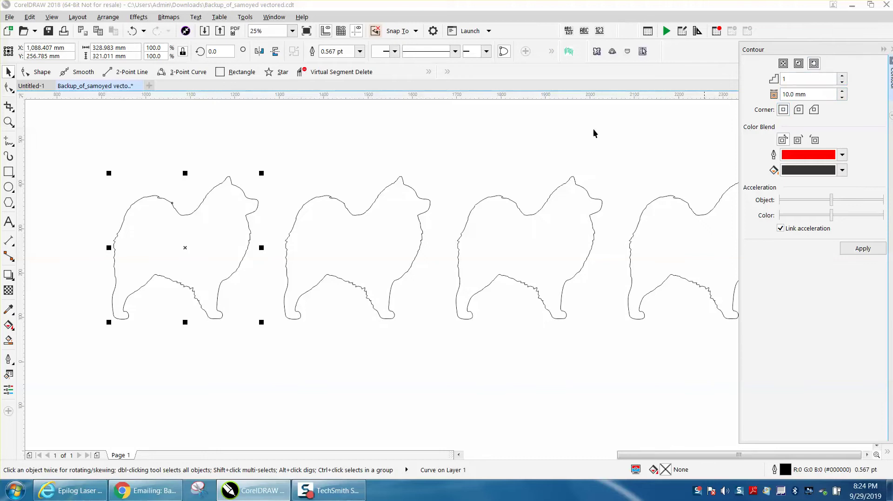
click(862, 249)
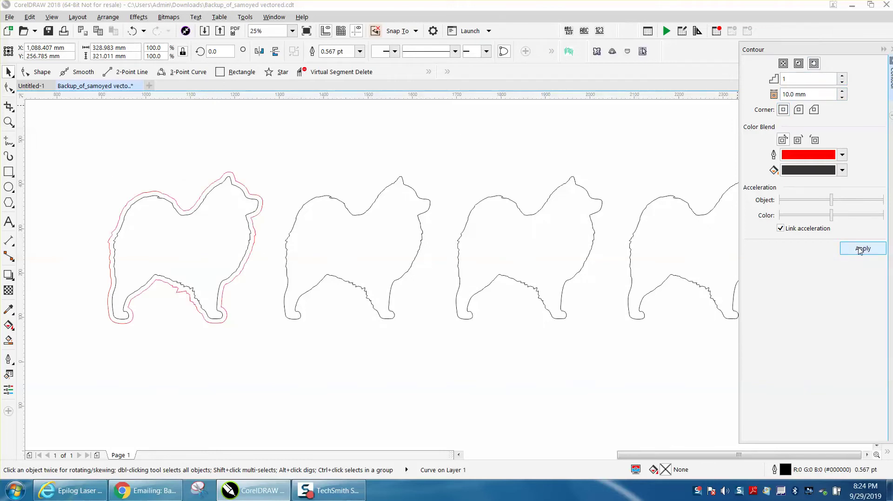
- Apply the same 10 mm outside contour to the second and third dogs
click(330, 202)
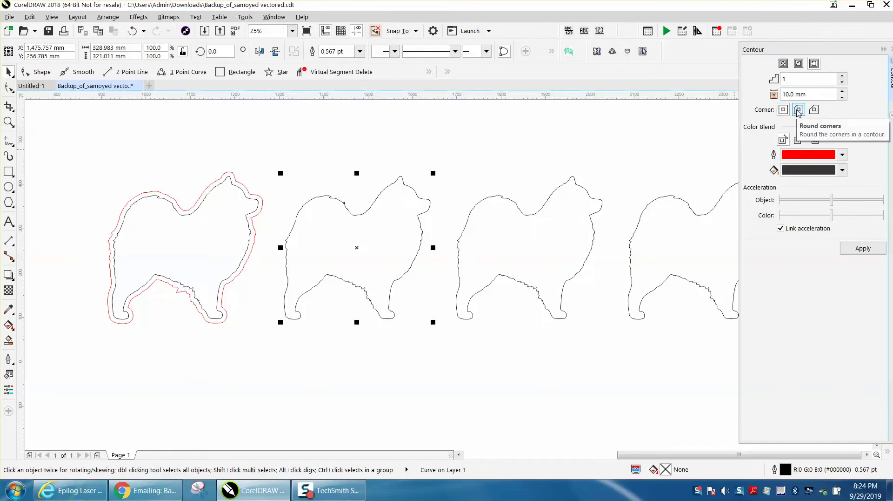
click(863, 250)
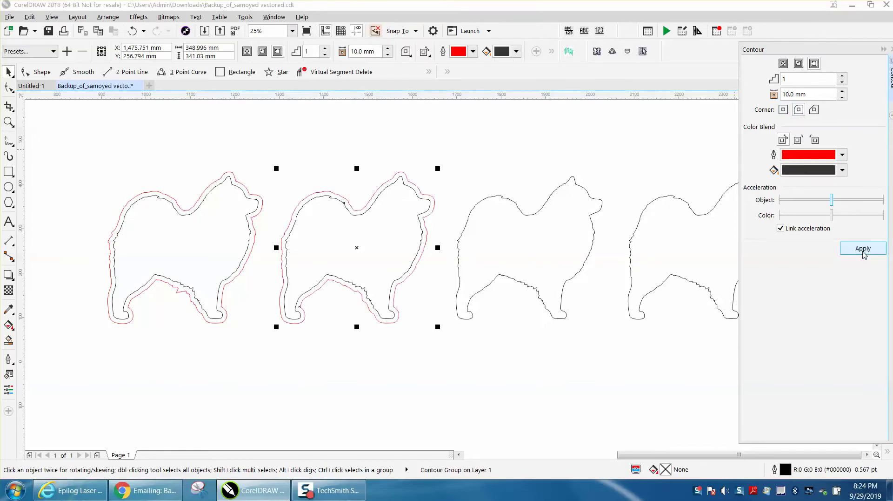
click(533, 215)
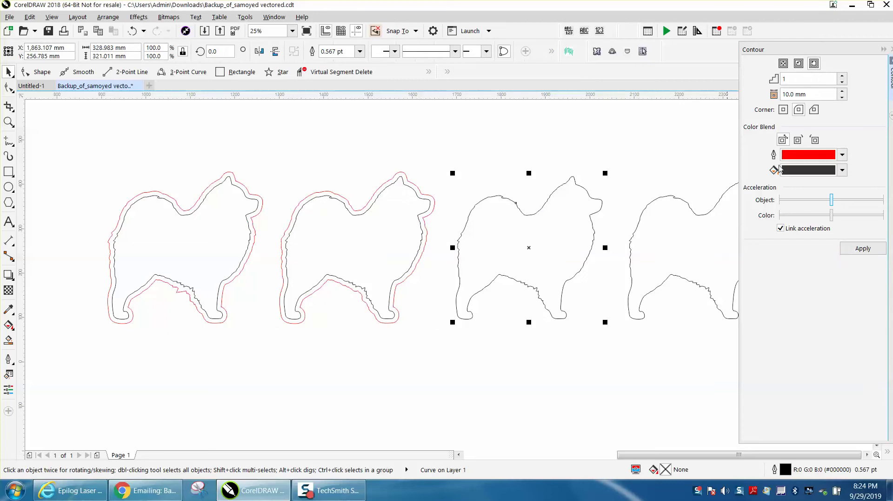
click(815, 110)
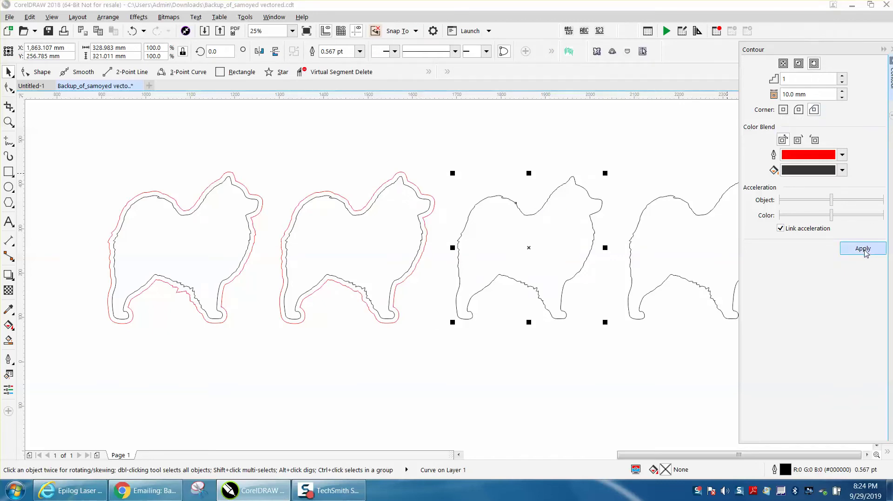
click(863, 248)
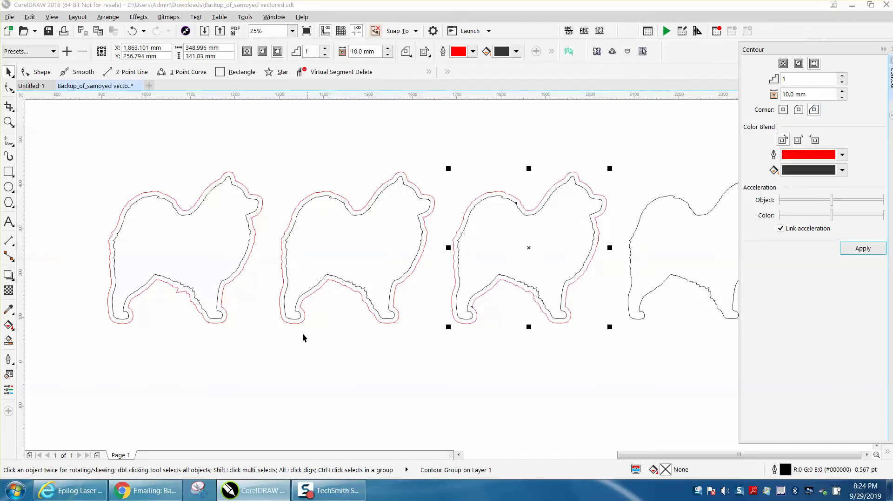
click(9, 122)
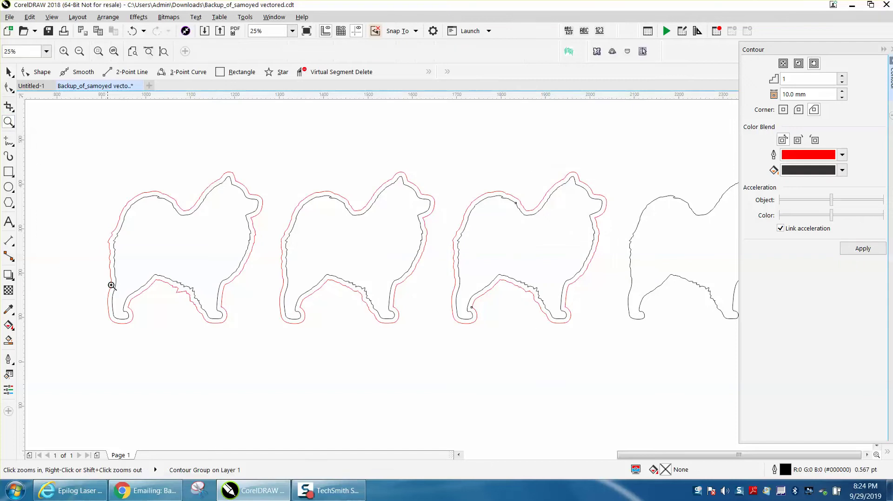
drag(108, 281, 273, 348)
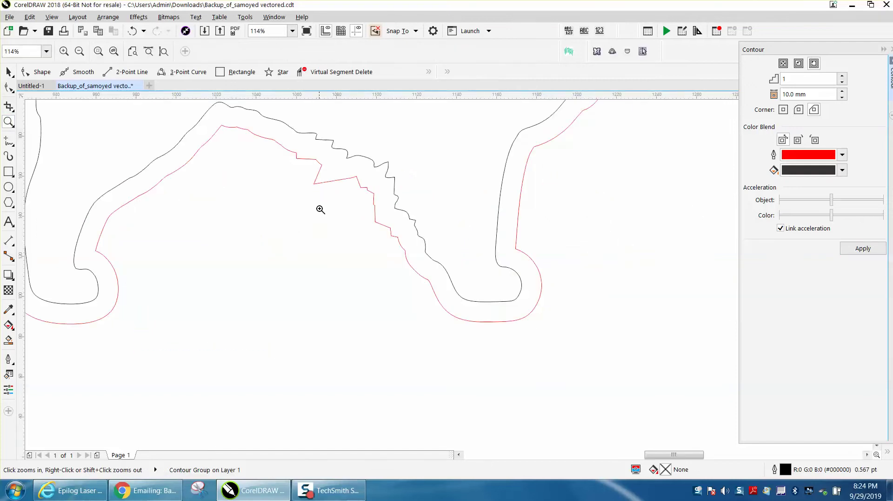
scroll(325, 190, down, 6)
drag(310, 159, 333, 184)
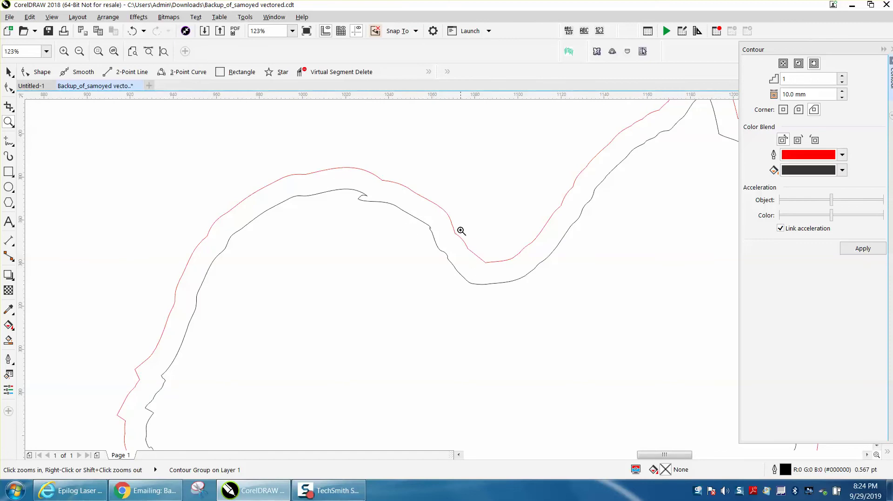
scroll(431, 209, down, 5)
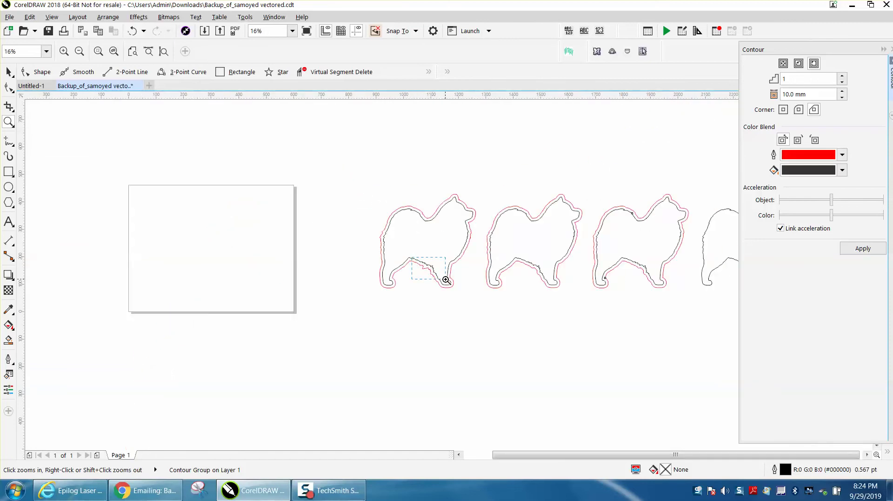
scroll(447, 280, up, 8)
scroll(402, 273, down, 6)
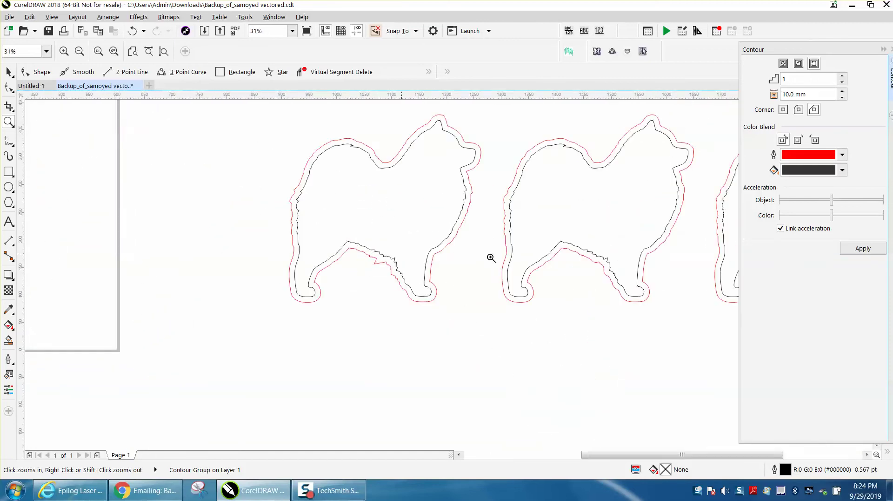
drag(551, 218, 613, 292)
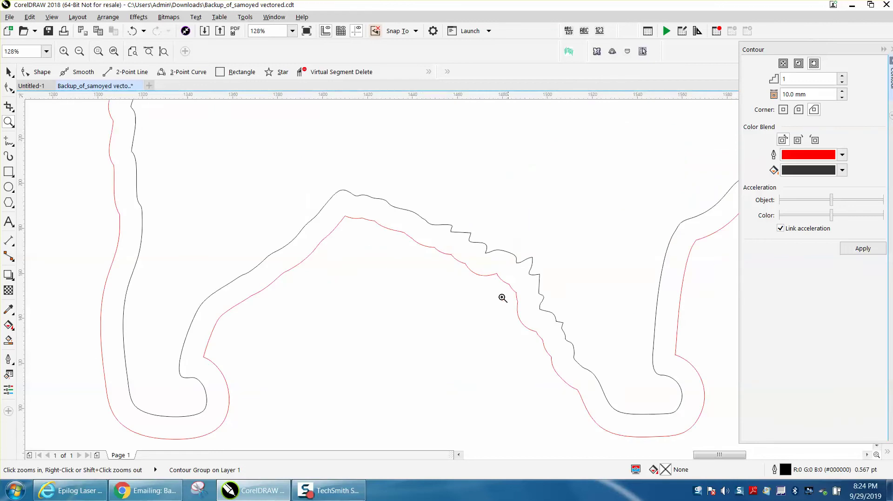
scroll(400, 253, down, 4)
drag(366, 133, 425, 164)
scroll(440, 227, down, 2)
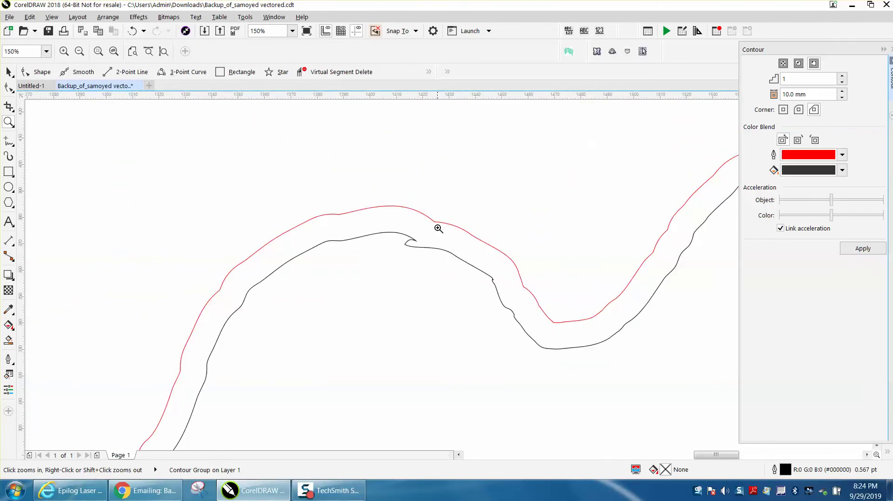
drag(401, 234, 458, 261)
scroll(437, 257, down, 3)
scroll(304, 231, down, 6)
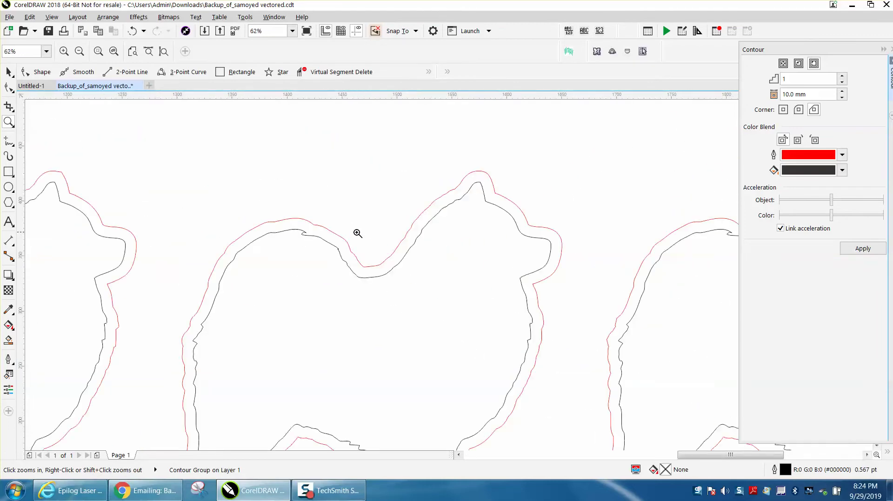
drag(487, 241, 487, 241)
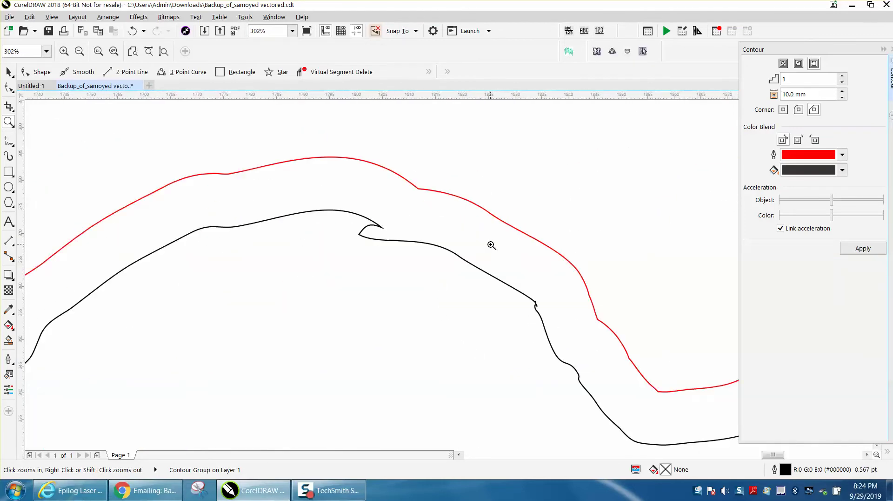
scroll(481, 230, down, 6)
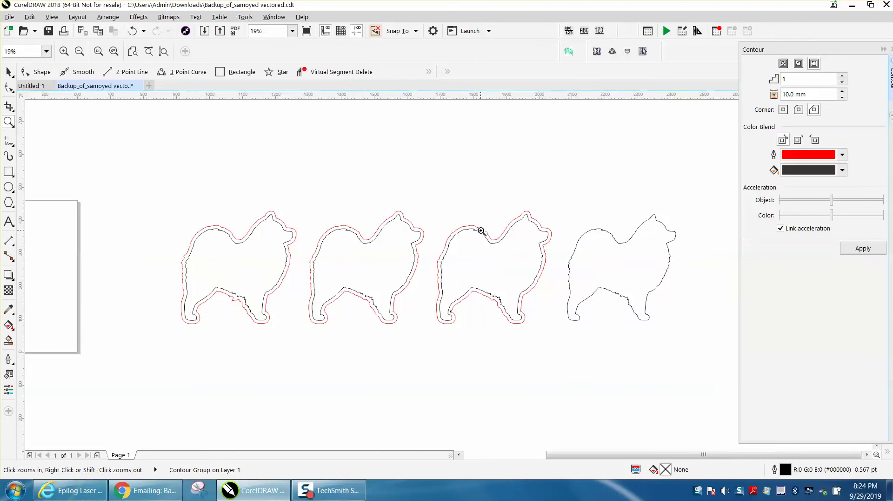
drag(459, 279, 515, 309)
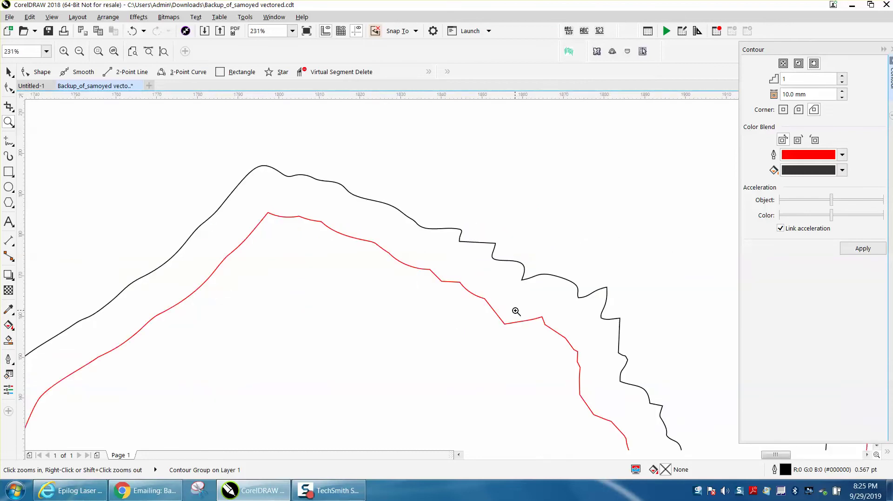
scroll(420, 307, down, 3)
scroll(458, 312, down, 2)
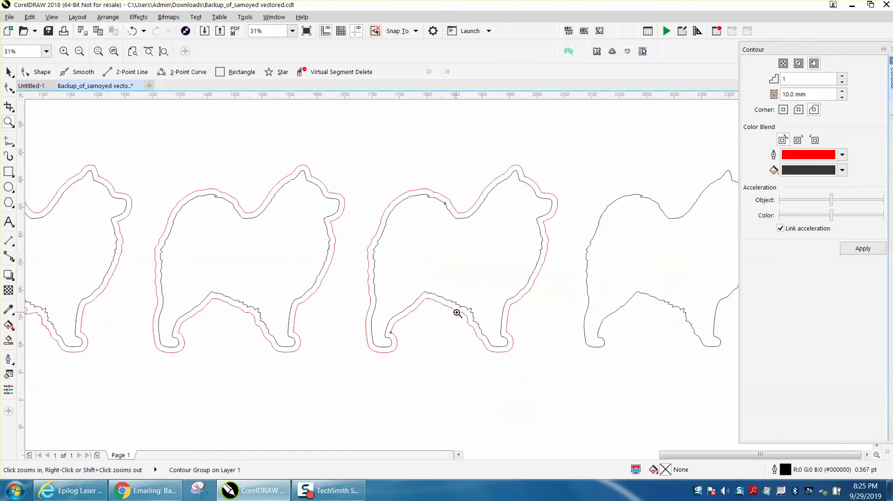
- Zoom in on the fourth dog, select its plain outline, and highlight the contour offset value
click(9, 72)
scroll(575, 217, down, 2)
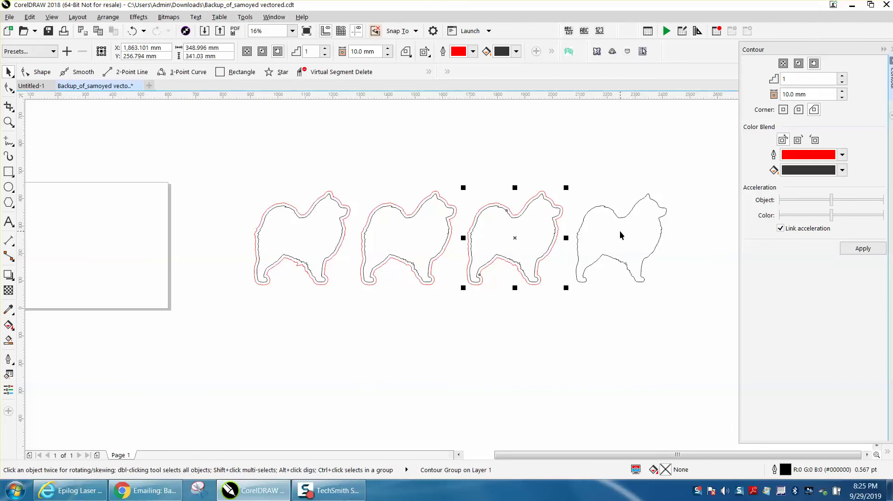
click(8, 122)
drag(574, 187, 720, 305)
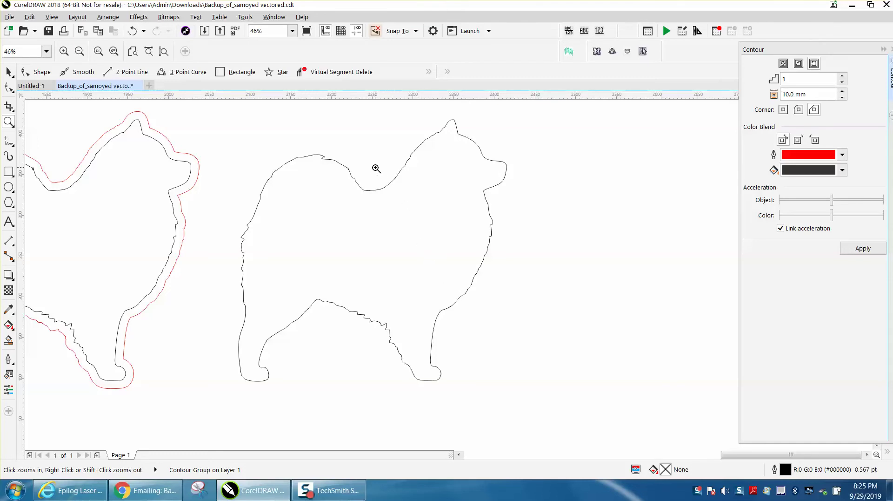
click(8, 71)
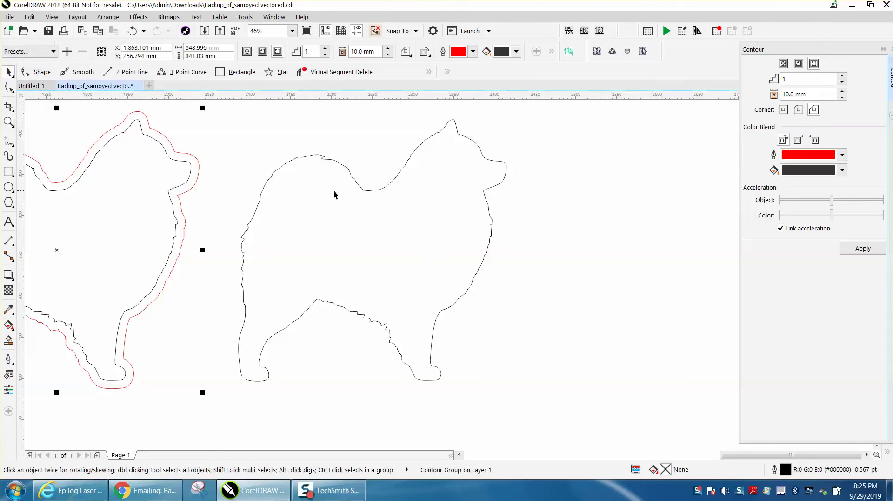
click(365, 190)
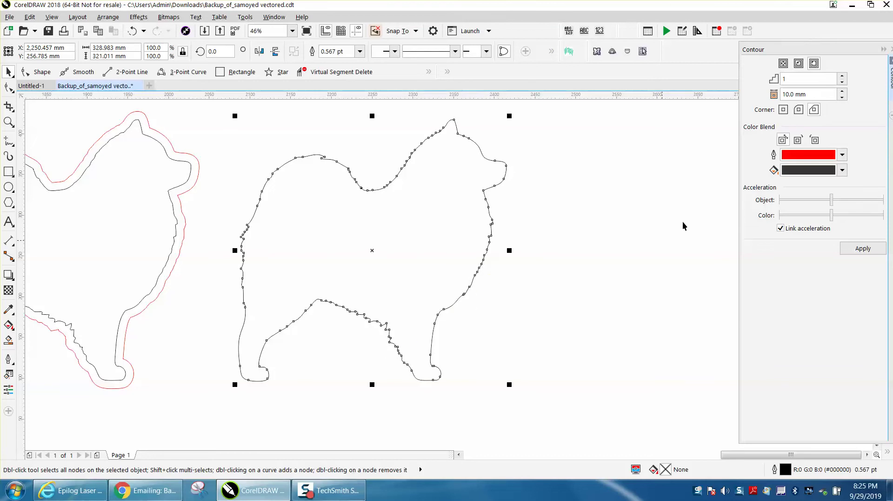
drag(808, 94, 769, 103)
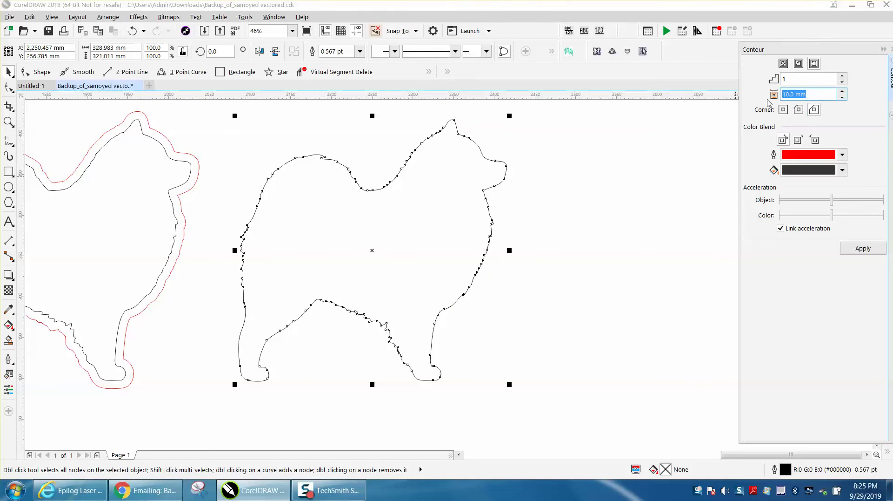
- Apply a round-cornered 0.9 mm outside contour to the fourth dog
text(.9)
click(814, 64)
click(799, 110)
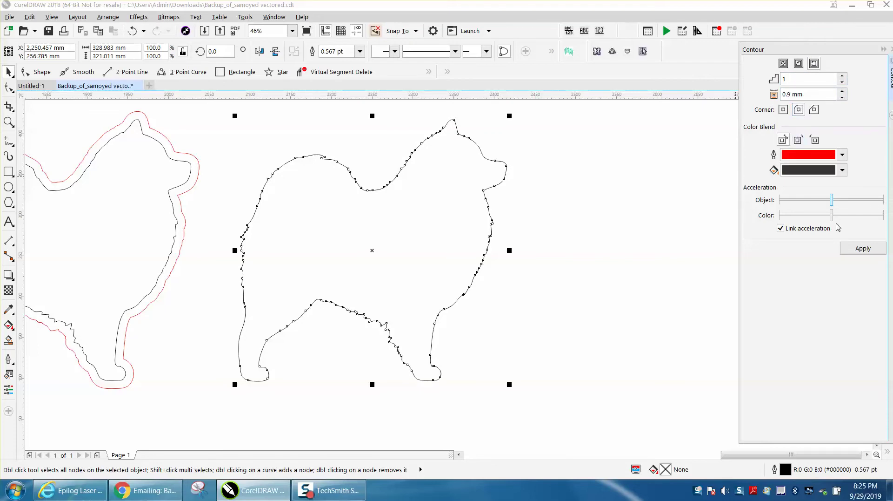
click(861, 249)
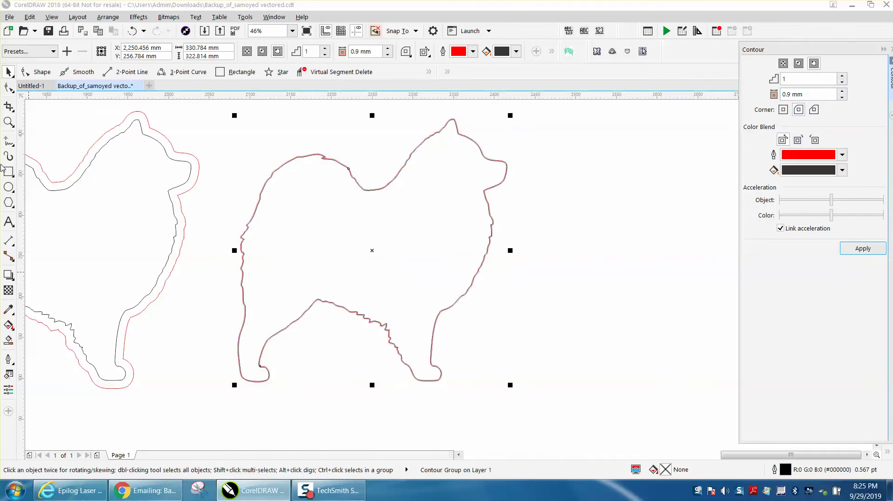
- Zoom in to inspect the new contour along the dog's back and outline hook
click(361, 181)
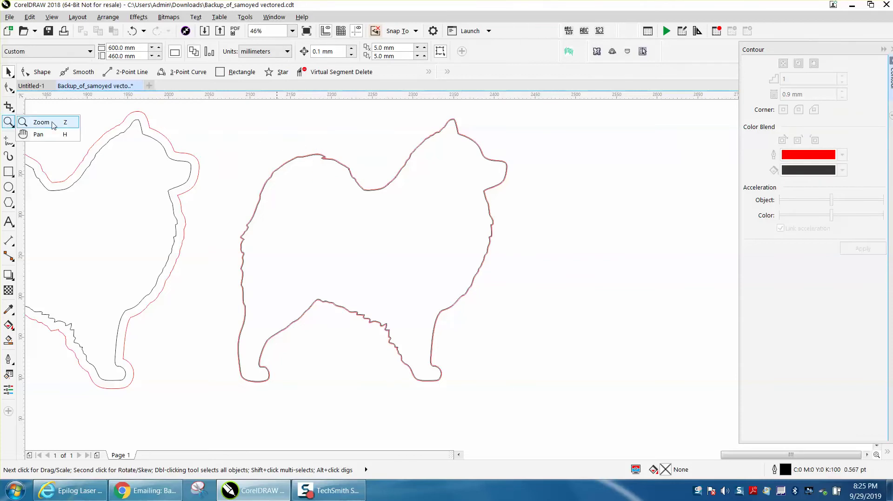
key(z)
drag(317, 149, 419, 219)
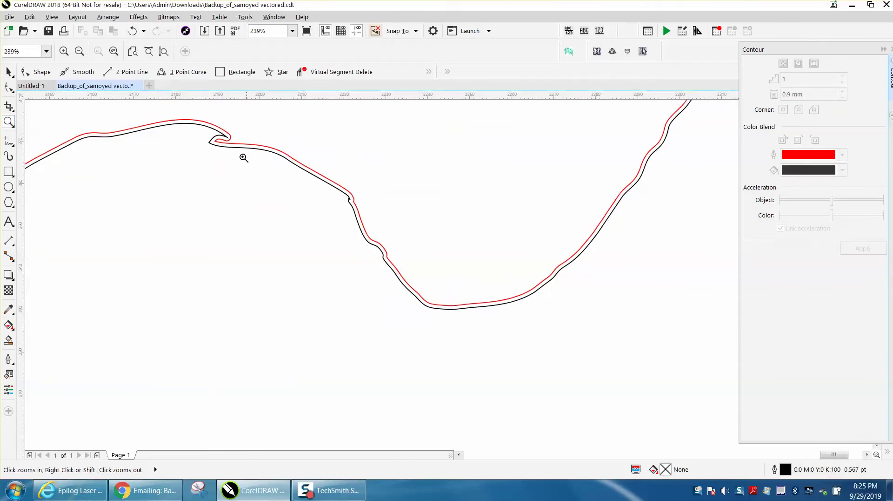
drag(219, 129, 254, 150)
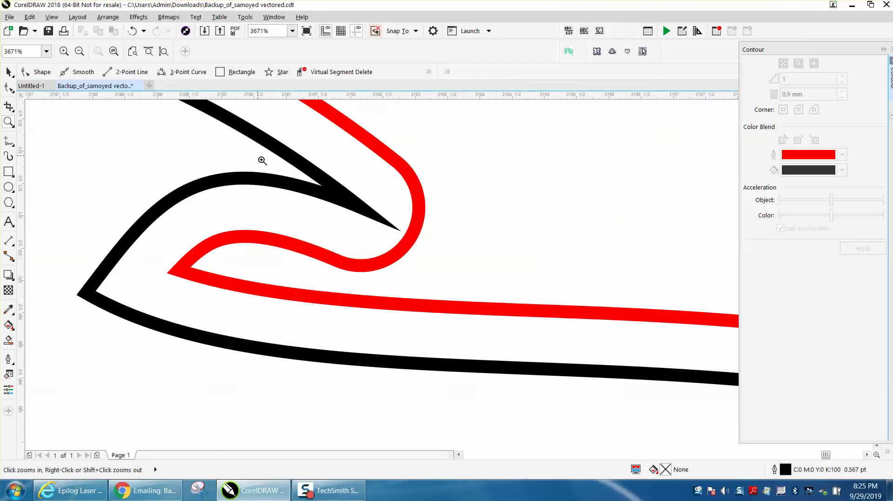
scroll(383, 195, down, 6)
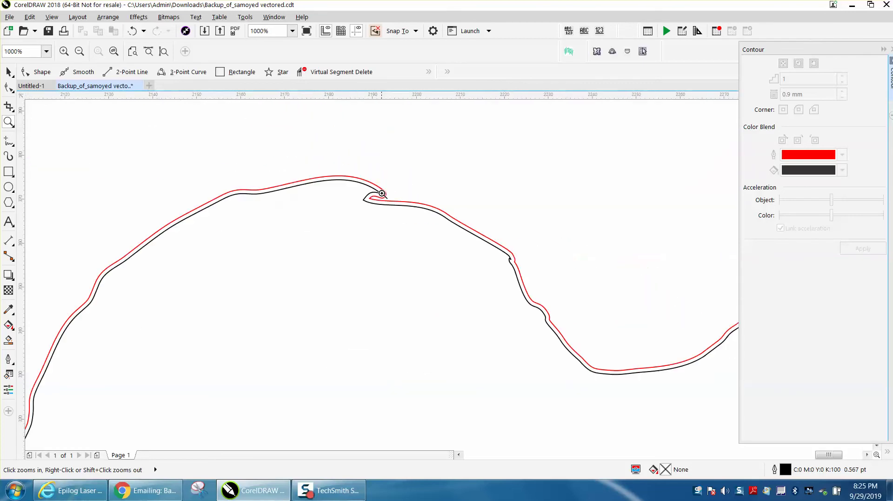
drag(500, 244, 549, 282)
scroll(309, 196, down, 3)
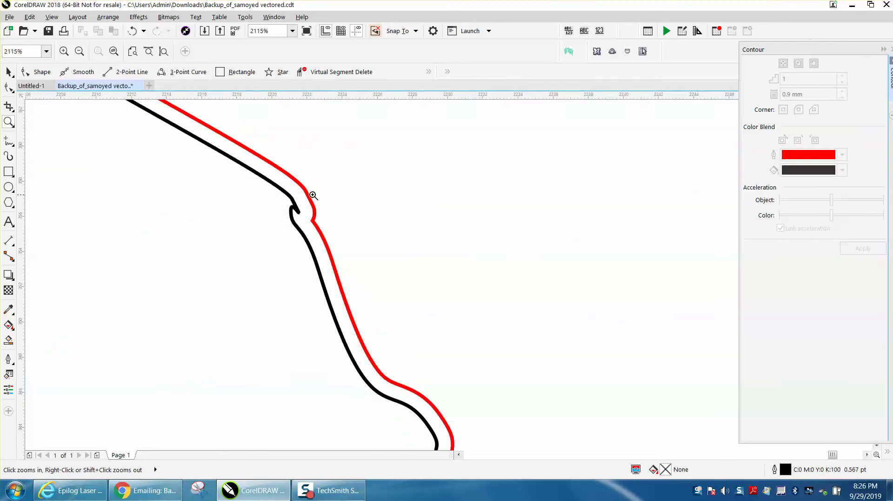
scroll(345, 196, down, 2)
scroll(370, 193, down, 3)
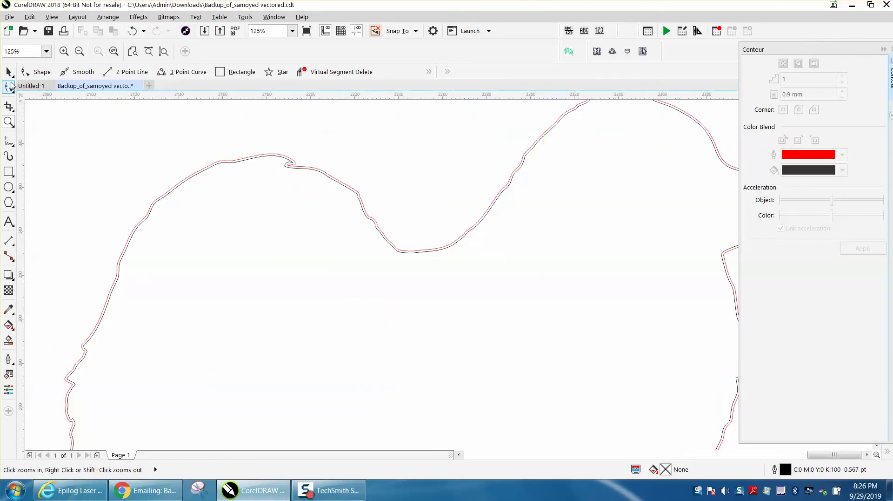
- Break the contour group apart into separate curves
click(9, 71)
click(285, 160)
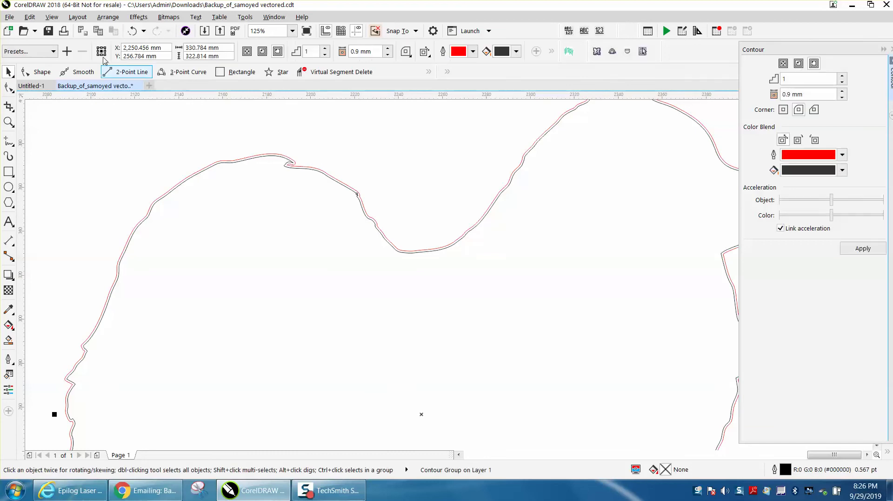
click(108, 16)
click(169, 207)
- Add a 9.1 mm contour outside the thin red curve
click(247, 159)
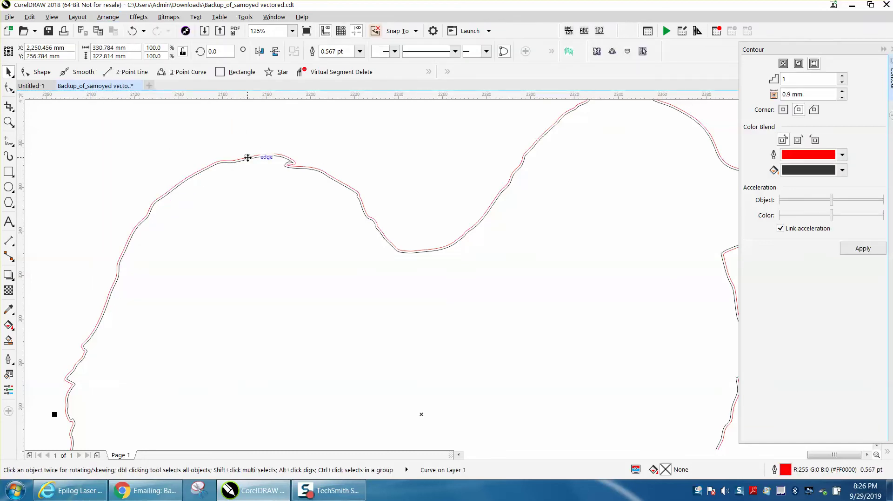
drag(811, 95, 758, 98)
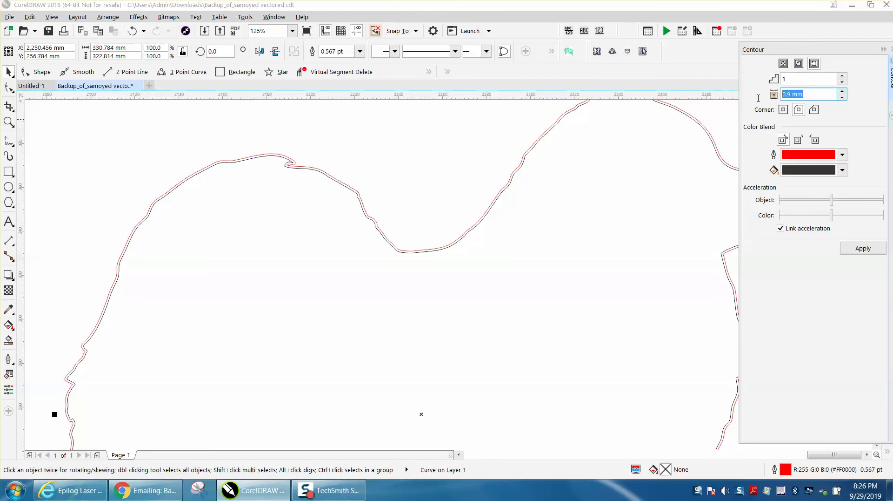
text(9.1)
click(863, 253)
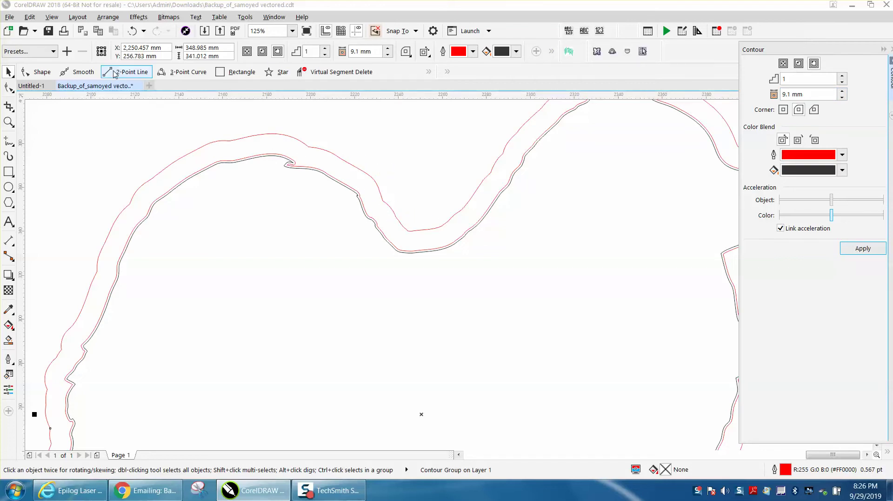
- Check the outer contour with undo and redo, then break its group apart
click(134, 111)
click(264, 154)
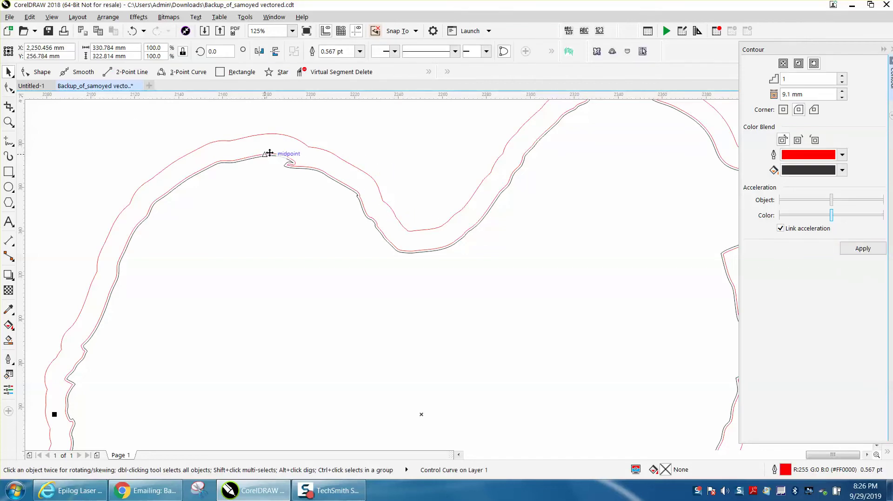
key(ctrl+z)
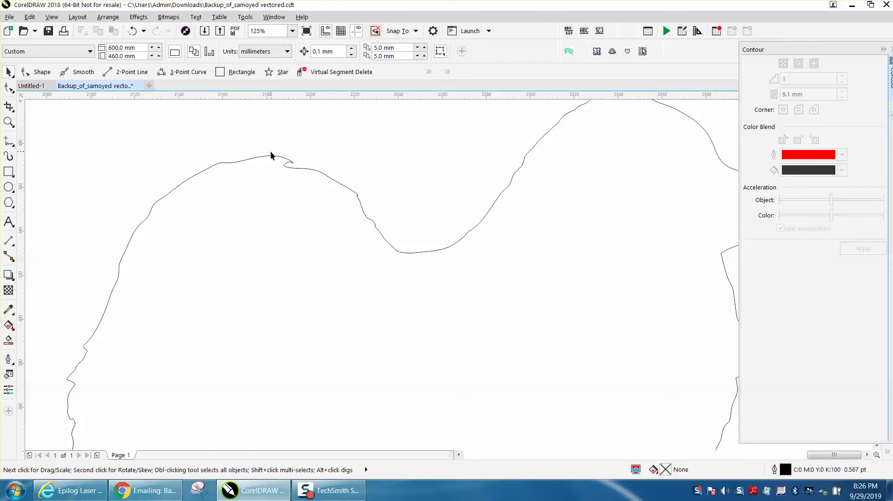
click(133, 31)
click(114, 19)
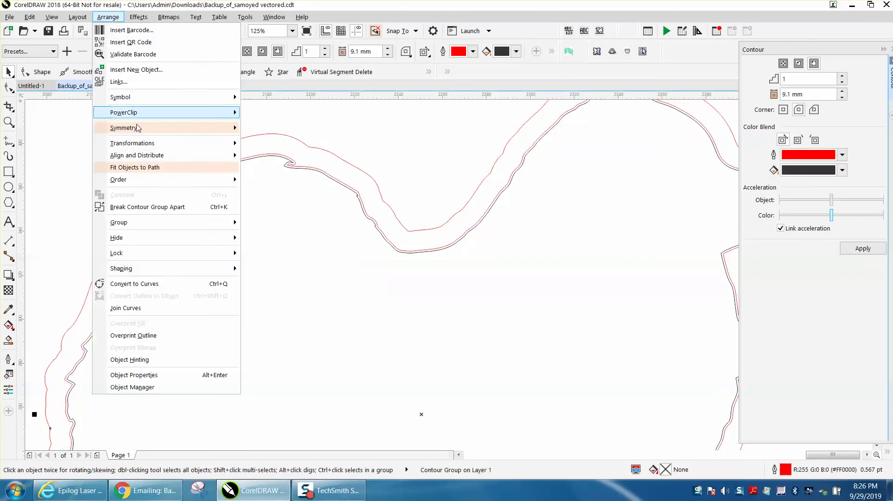
click(141, 205)
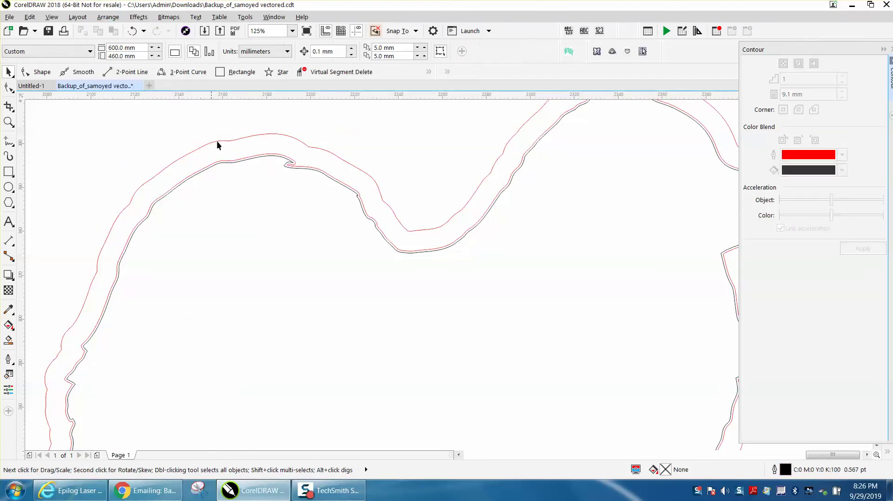
click(239, 159)
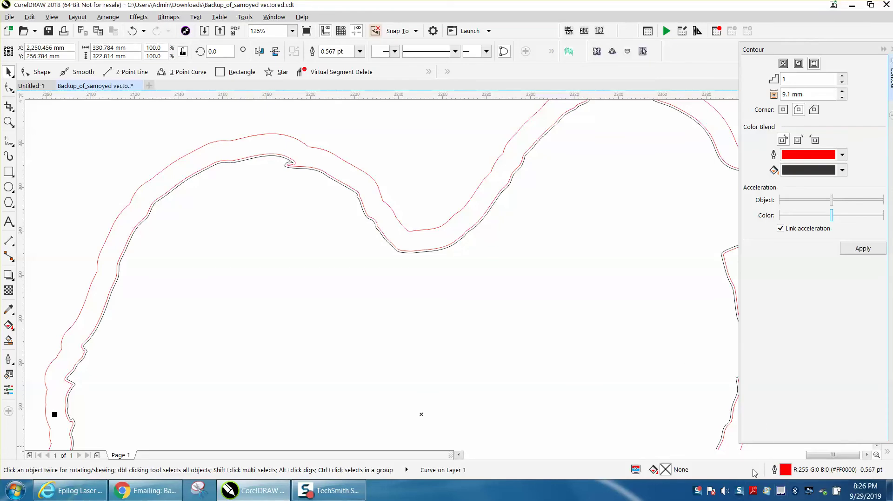
- Zoom in and out to inspect the contour lines on the dogs' bodies and backs
key(Escape)
scroll(307, 318, down, 1)
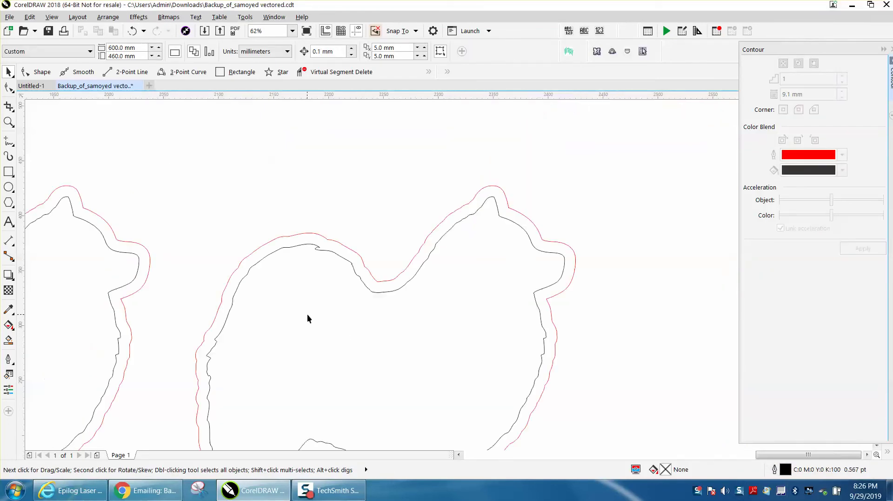
scroll(403, 318, down, 1)
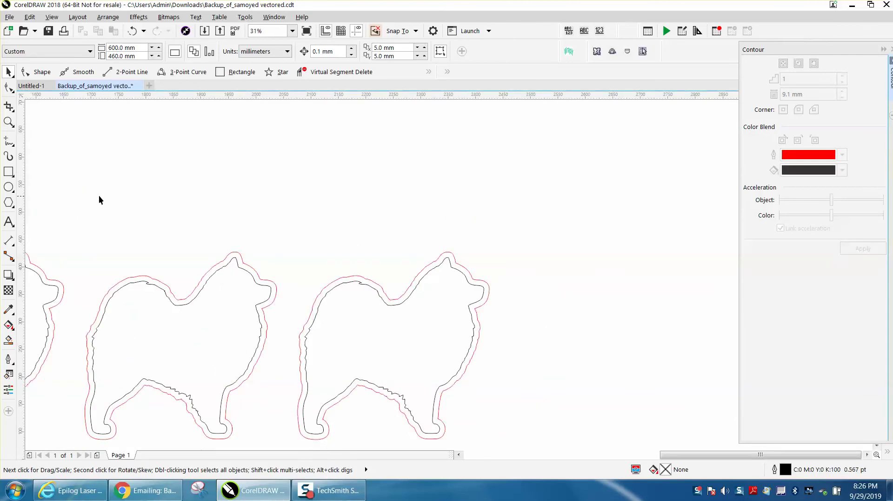
click(8, 122)
drag(300, 285, 411, 420)
right_click(403, 405)
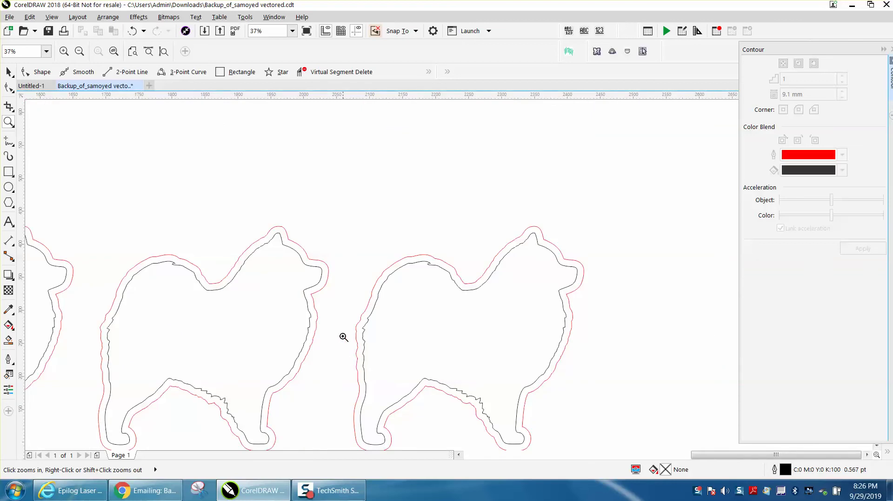
drag(344, 315, 405, 362)
right_click(340, 348)
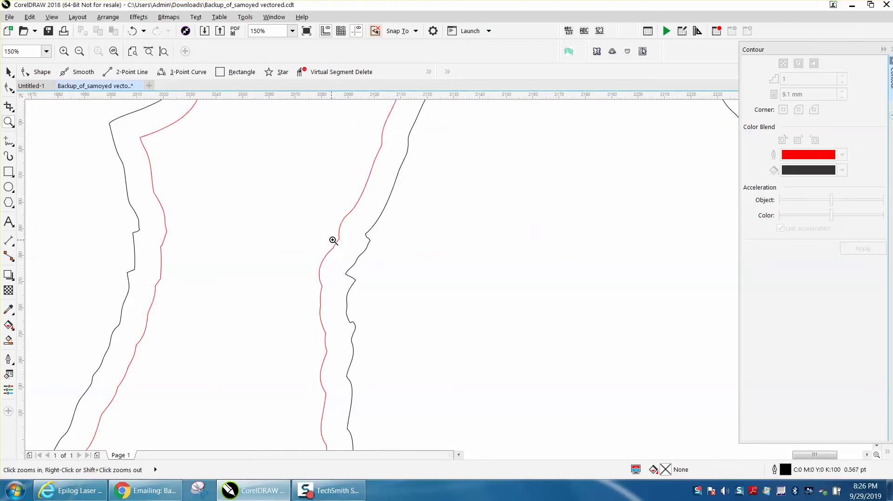
right_click(349, 271)
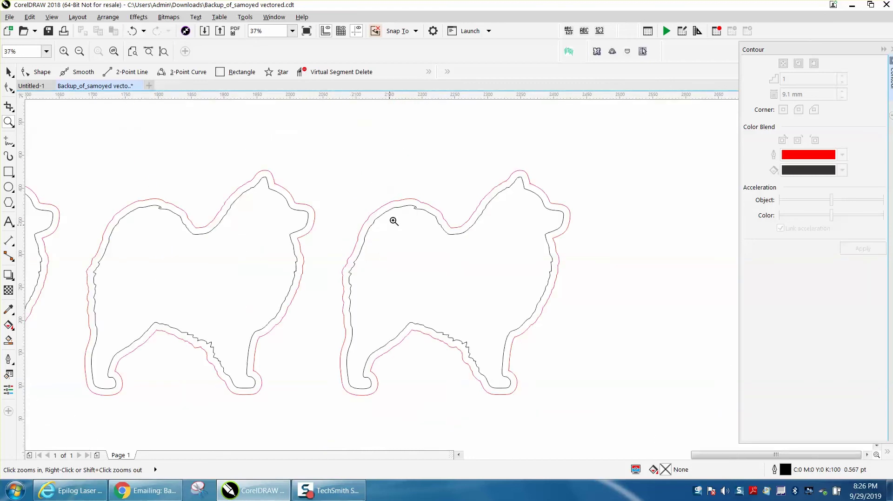
drag(402, 193, 452, 235)
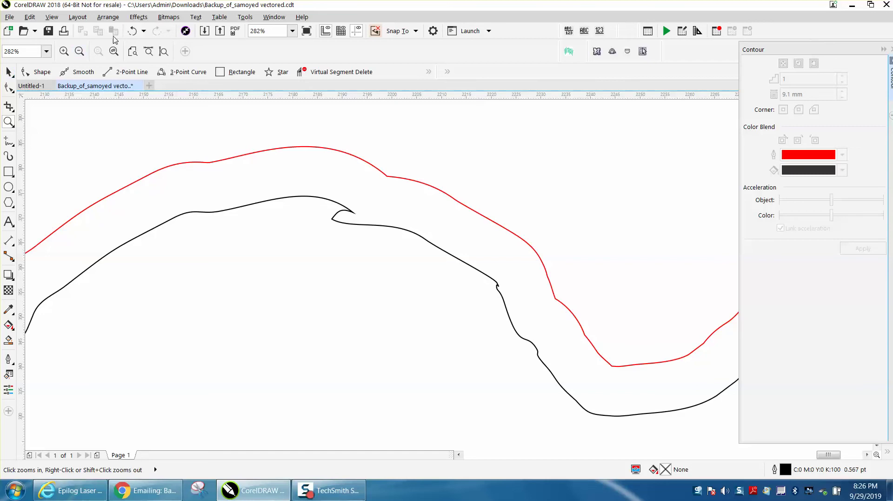
- Undo the contour changes three times, leaving only the black outline
click(131, 32)
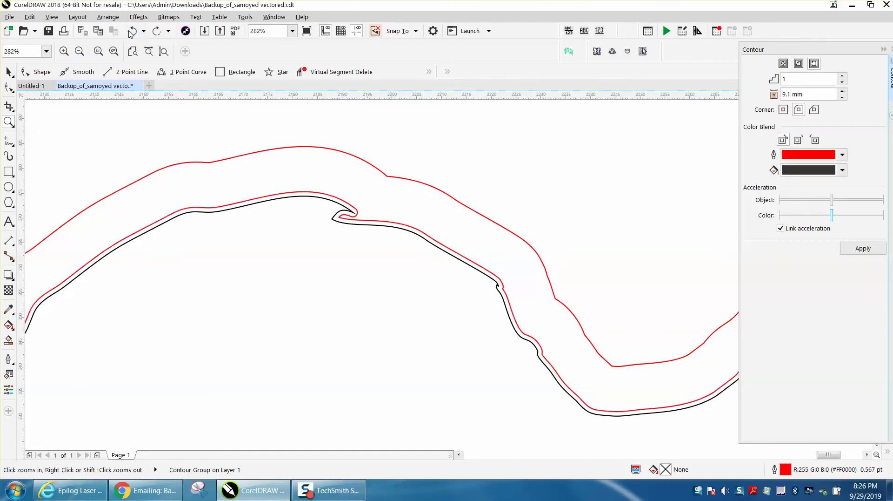
click(133, 32)
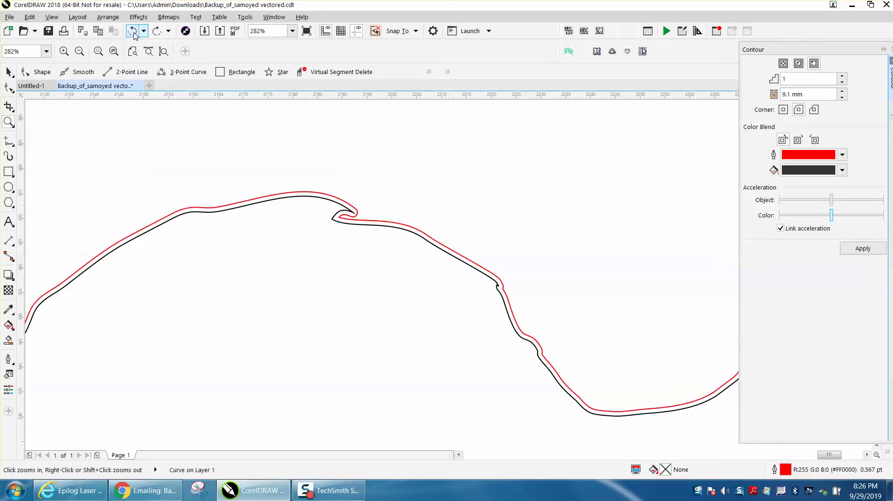
click(133, 33)
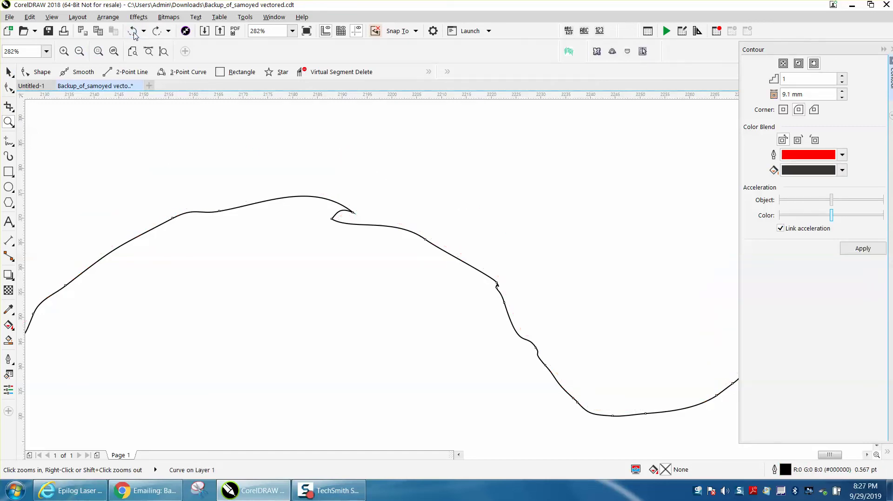
- Delete the node forming the small loop on the dog outline
click(14, 92)
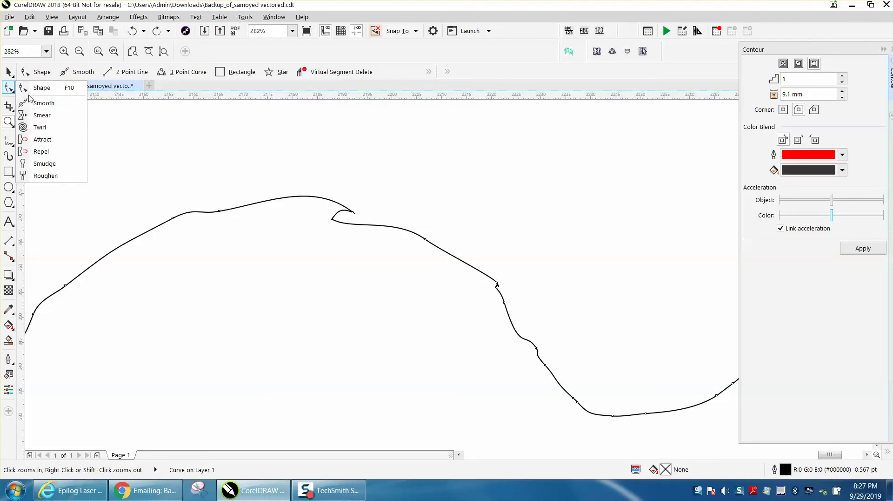
click(32, 88)
click(353, 212)
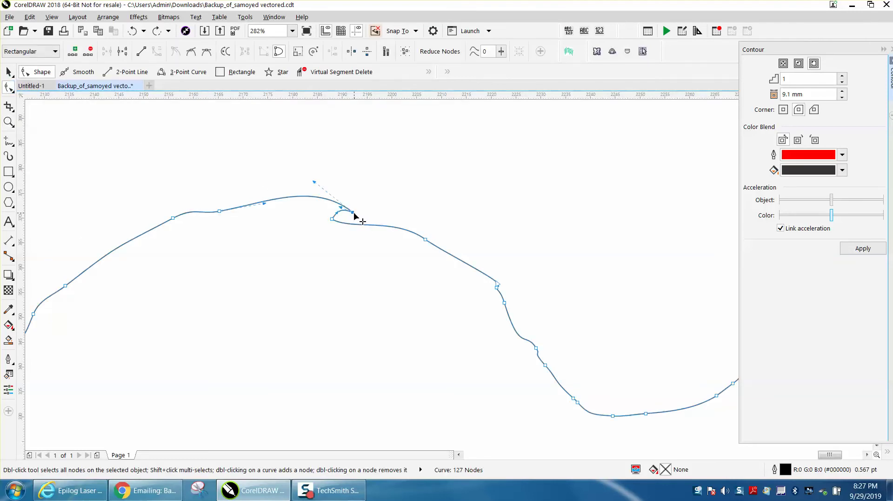
drag(356, 214, 330, 230)
key(Delete)
- Reduce nodes across the whole dog curve to smooth it
scroll(441, 252, down, 4)
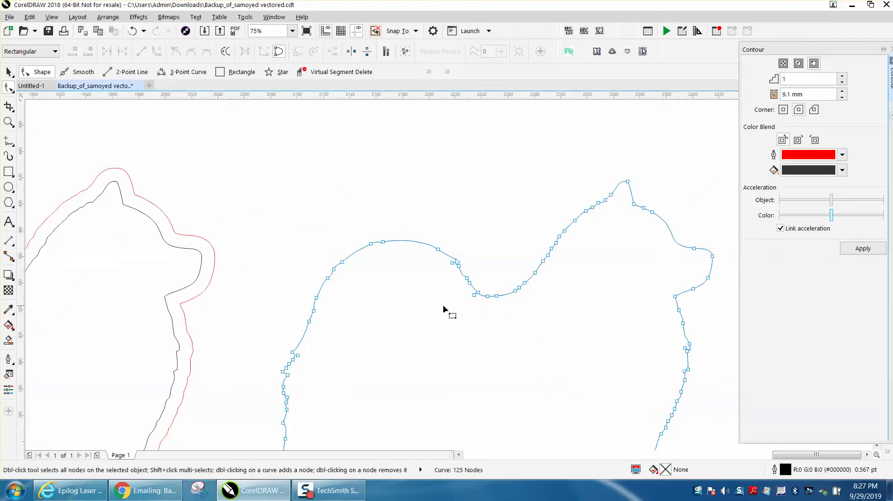
scroll(429, 324, down, 1)
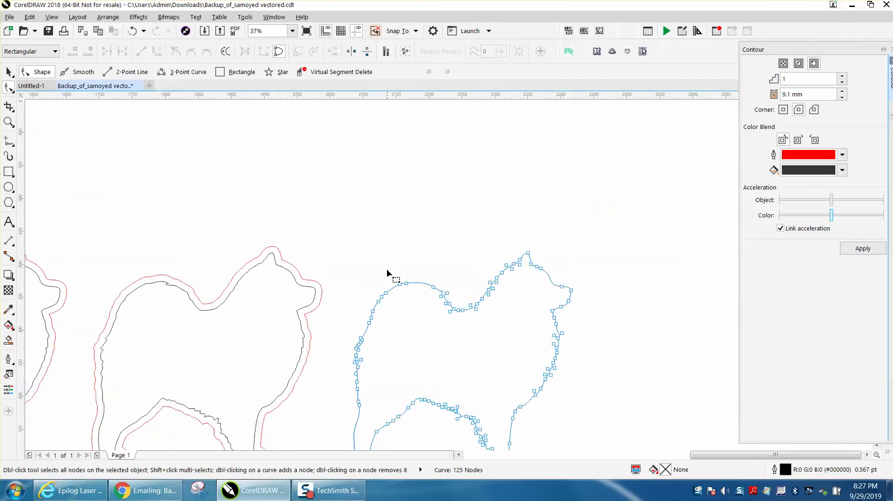
scroll(386, 272, down, 1)
drag(414, 341, 565, 400)
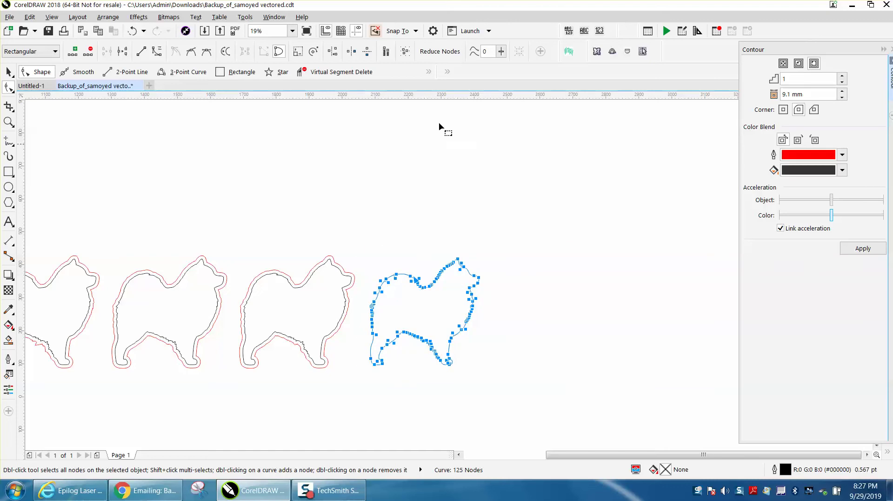
click(501, 52)
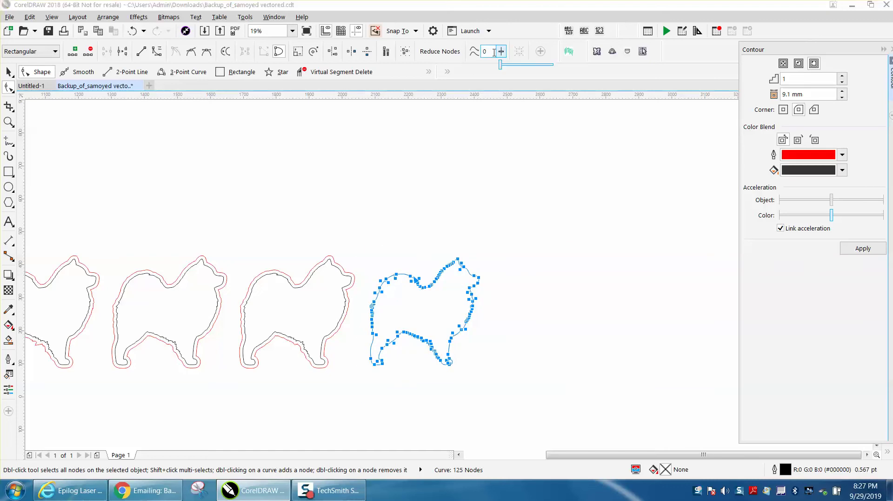
drag(500, 66, 508, 67)
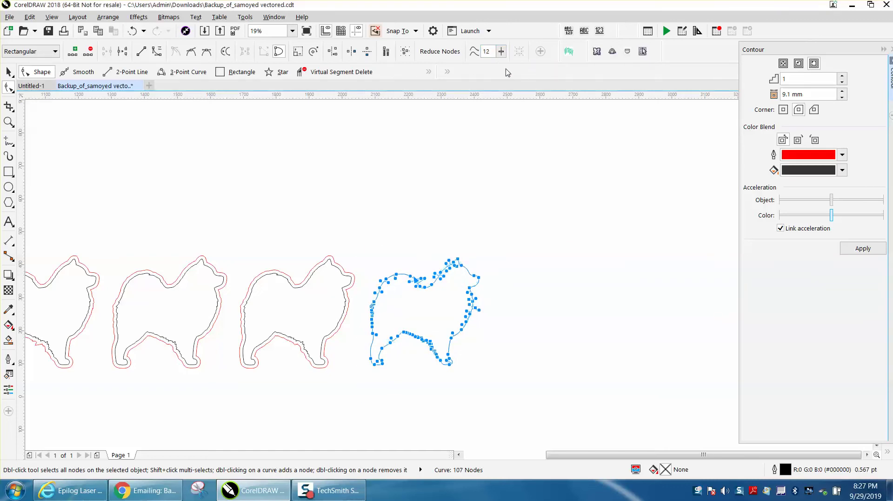
click(494, 201)
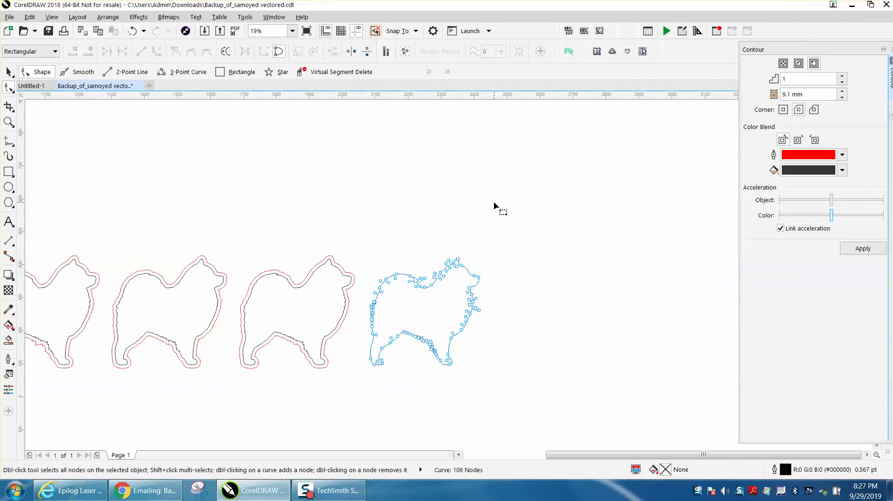
- Give the fourth dog a red 10 mm outside contour
click(9, 122)
drag(355, 248, 546, 368)
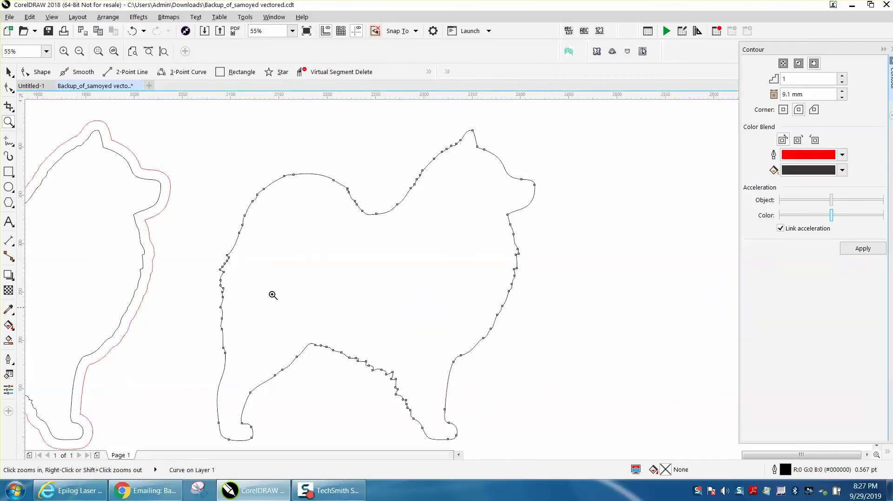
click(8, 72)
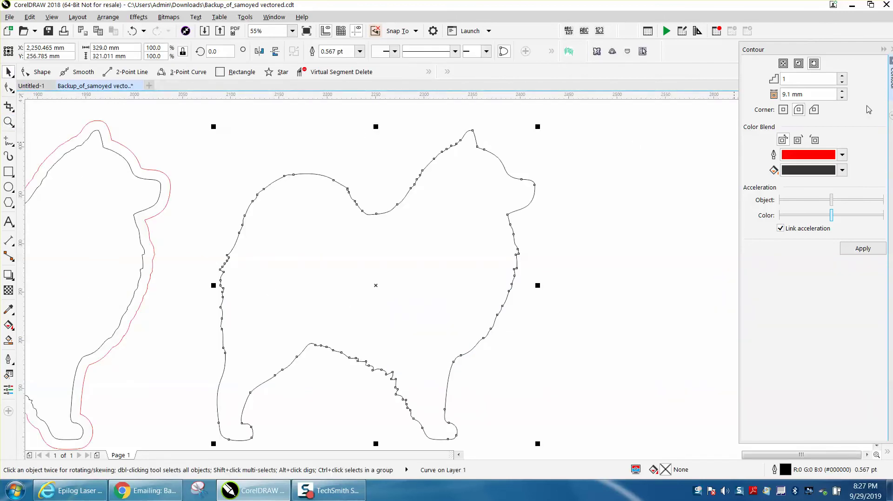
click(810, 94)
double_click(810, 94)
text(1)
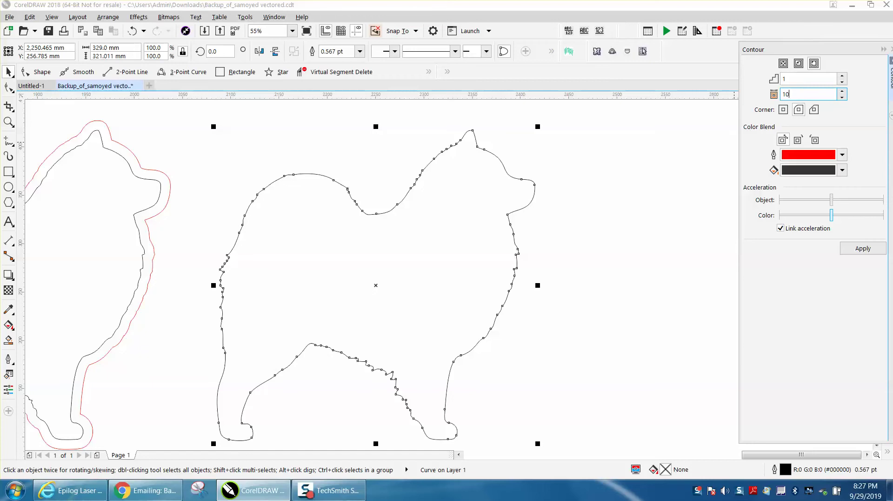
text(0)
click(819, 79)
click(850, 251)
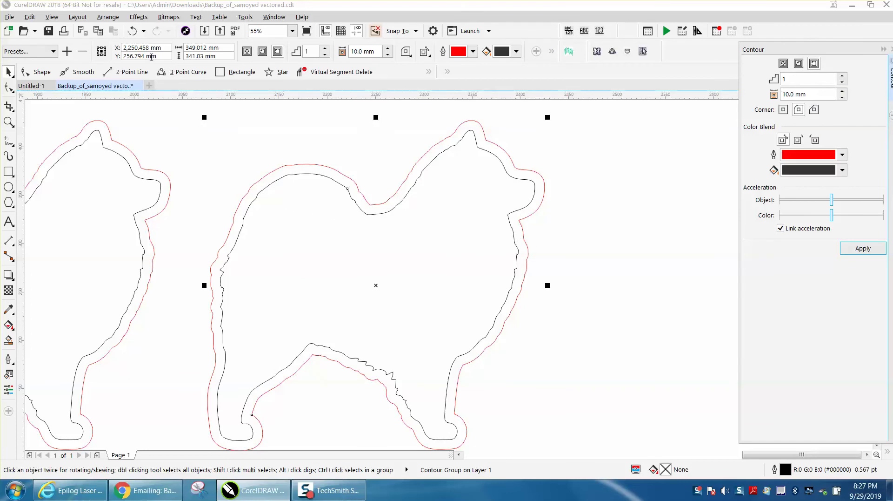
- Undo the last four changes, removing contours and node edits
click(133, 31)
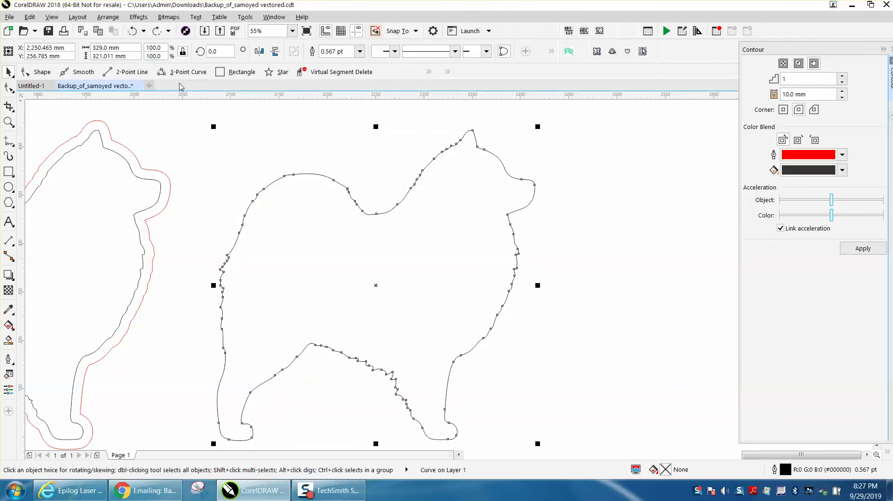
click(133, 30)
click(133, 31)
click(133, 31)
- Deselect the dogs and start editing the Nudge distance on the property bar
click(298, 179)
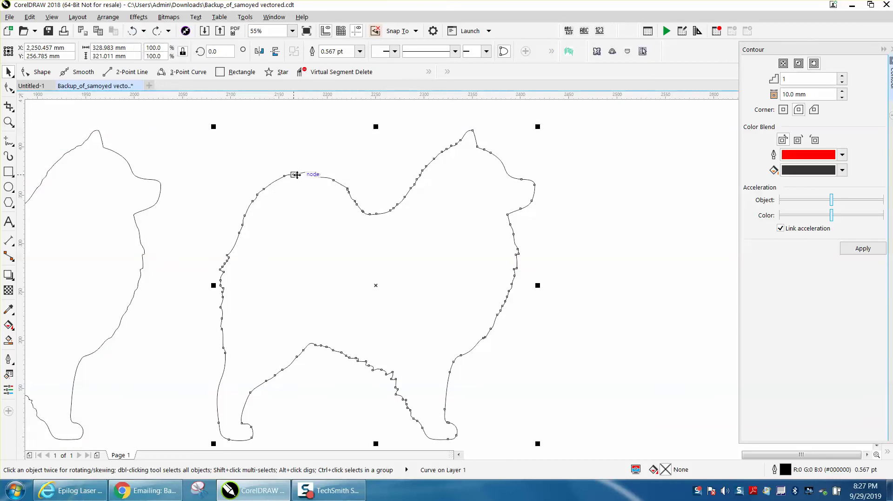
scroll(298, 178, down, 2)
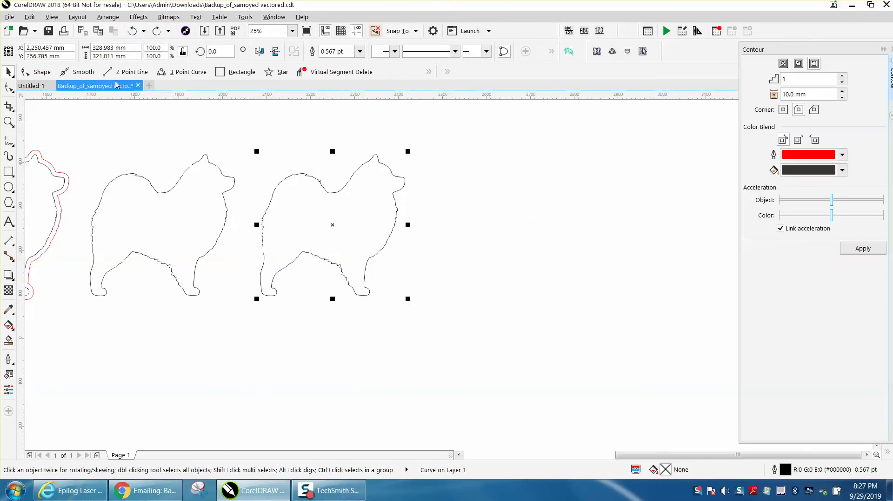
click(197, 123)
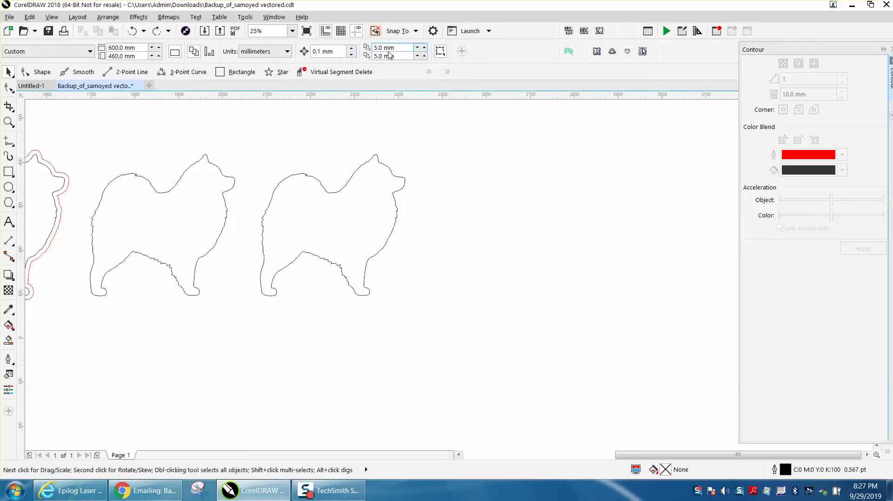
click(316, 52)
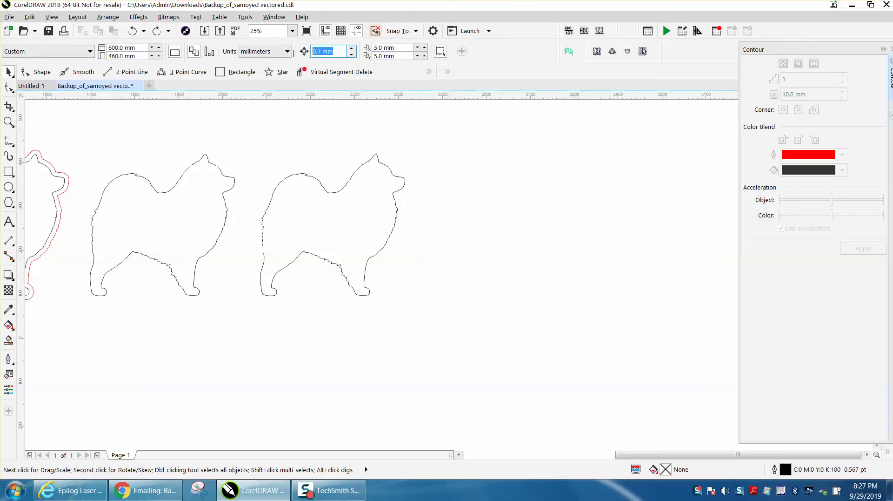
click(306, 175)
click(288, 133)
click(325, 51)
- Set the nudge distance to 350 mm and duplicate the rightmost dog 350 mm below
text(350)
key(Return)
click(367, 167)
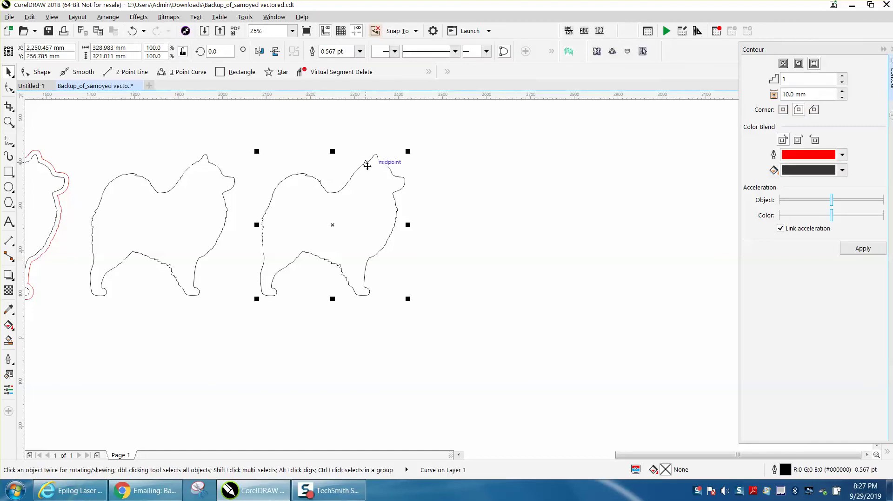
key(ctrl+d)
key(Down)
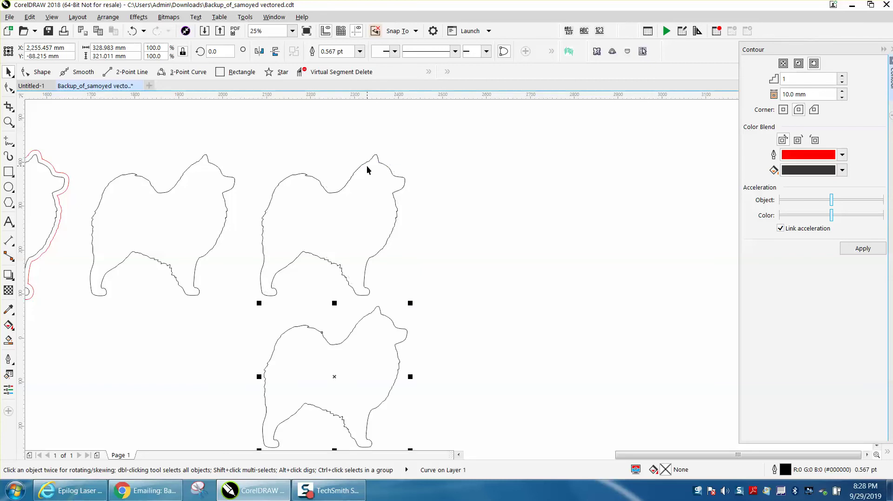
click(394, 197)
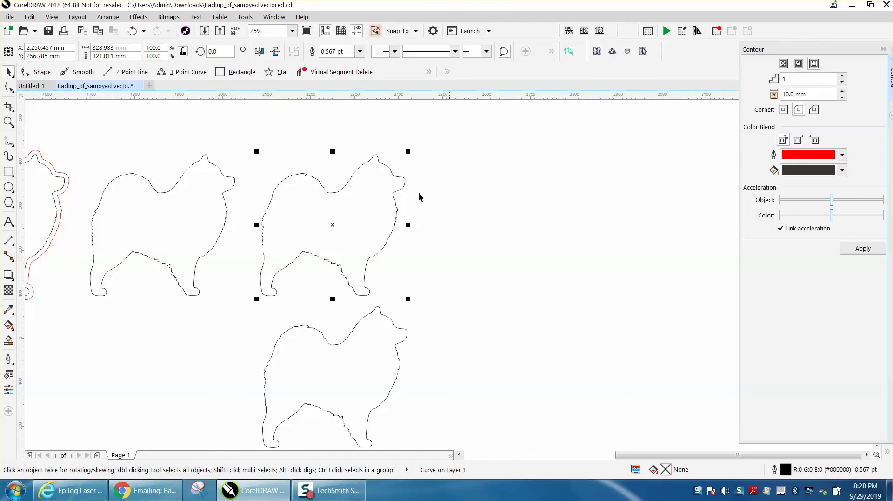
- Delete stray nodes on the original dog's outline and chest
click(9, 122)
drag(232, 144, 467, 233)
click(8, 87)
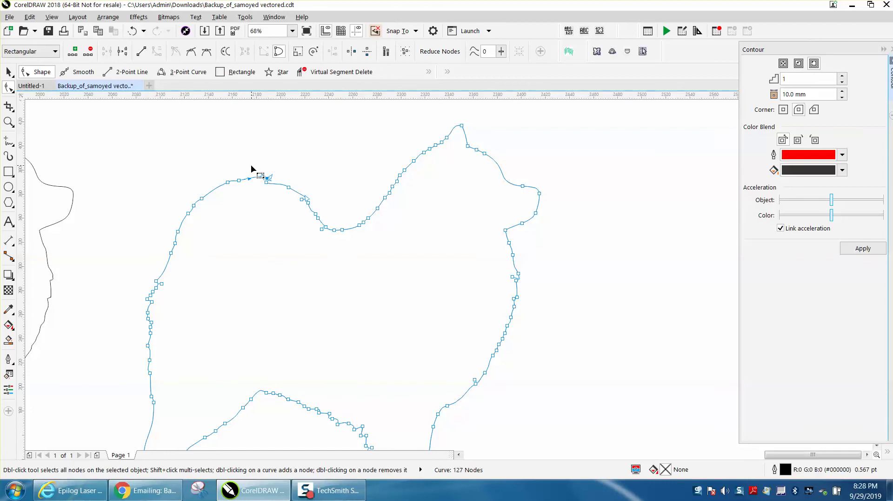
drag(253, 171, 289, 199)
key(Delete)
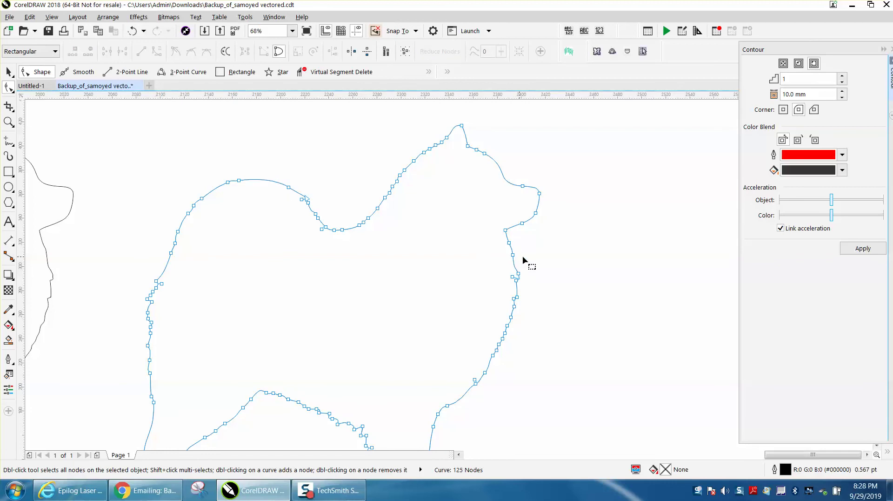
drag(526, 264, 509, 313)
key(Delete)
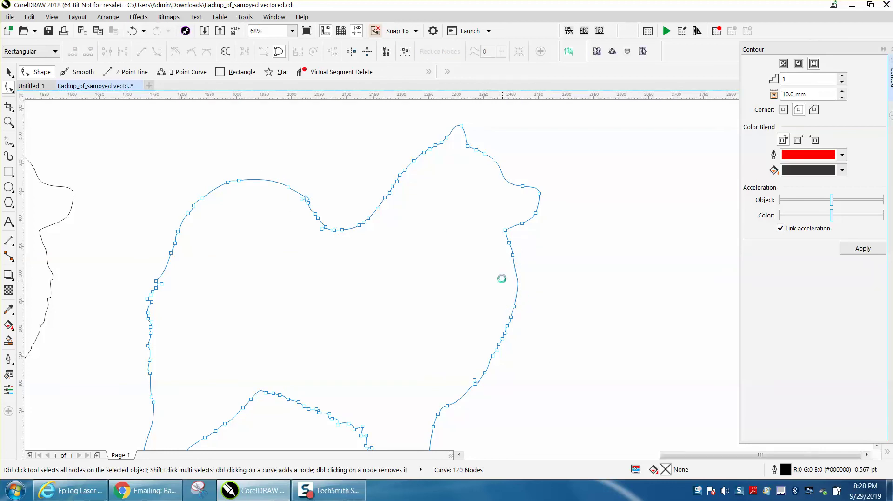
- Reduce the dog outline's nodes with curve smoothness 20
scroll(501, 279, down, 2)
click(8, 71)
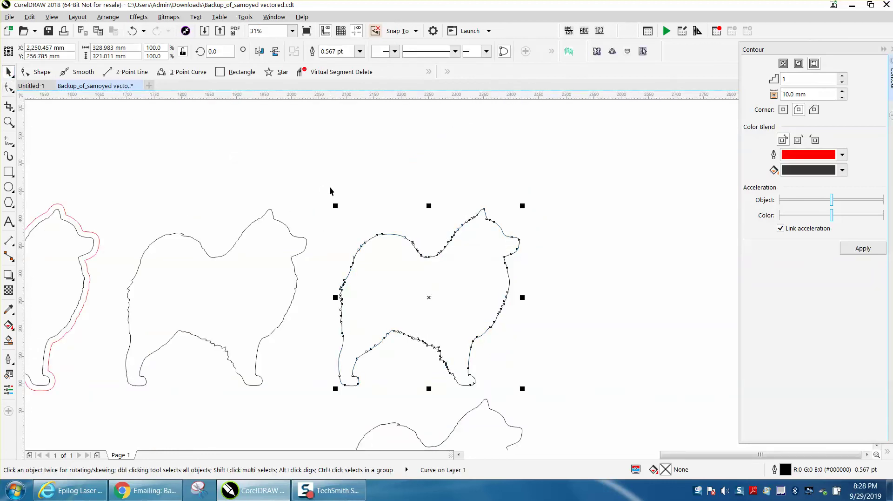
scroll(329, 186, down, 2)
drag(319, 191, 476, 302)
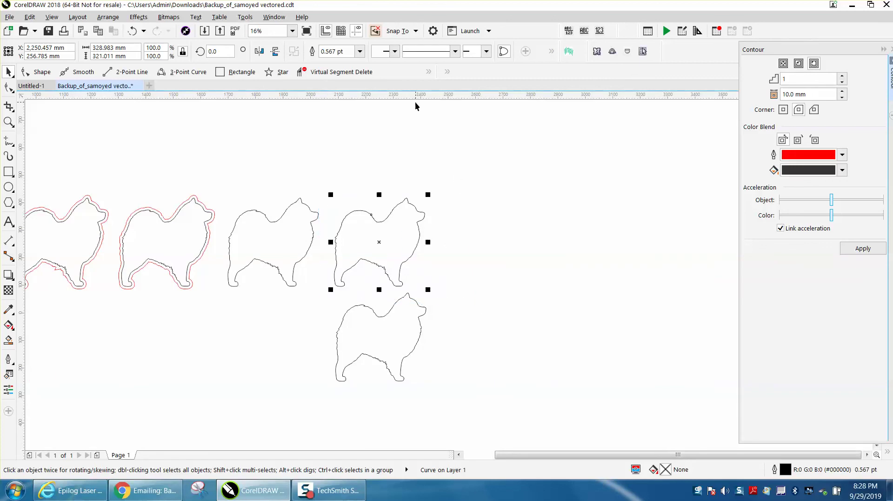
key(F10)
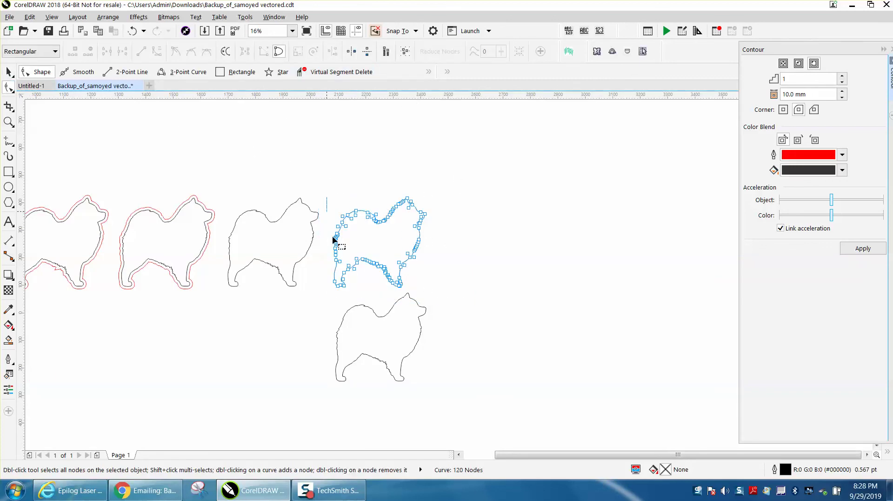
drag(501, 303, 501, 304)
click(501, 51)
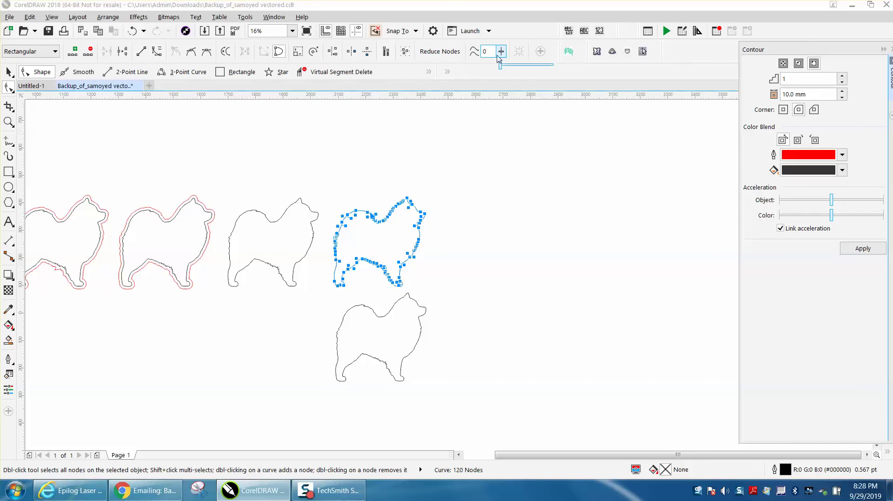
click(487, 51)
text(20)
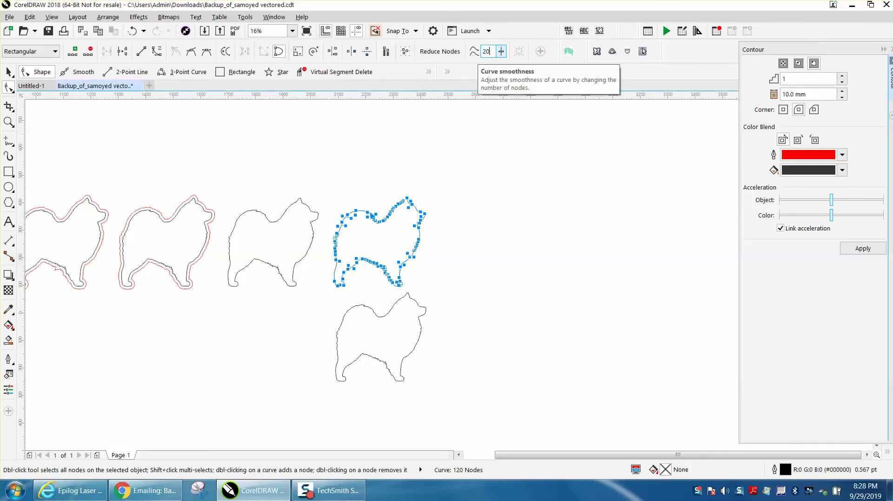
key(Return)
click(479, 241)
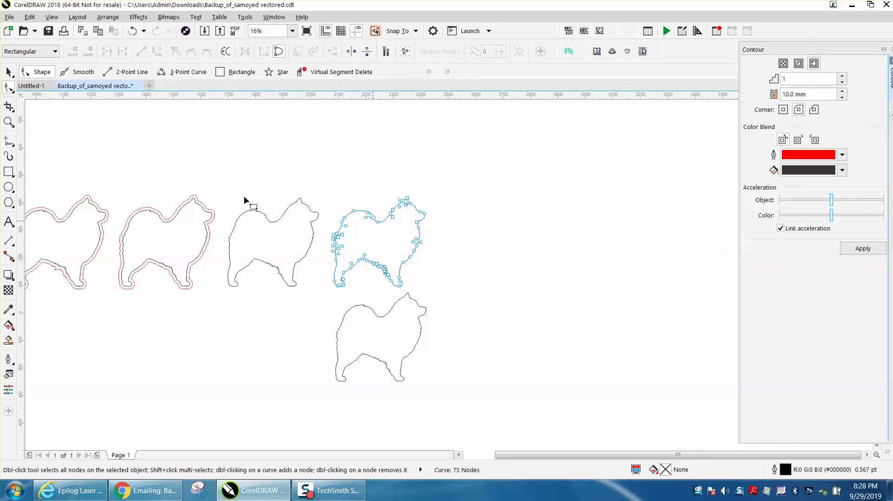
- Give the node-reduced dog a red 10 mm outside contour
click(8, 72)
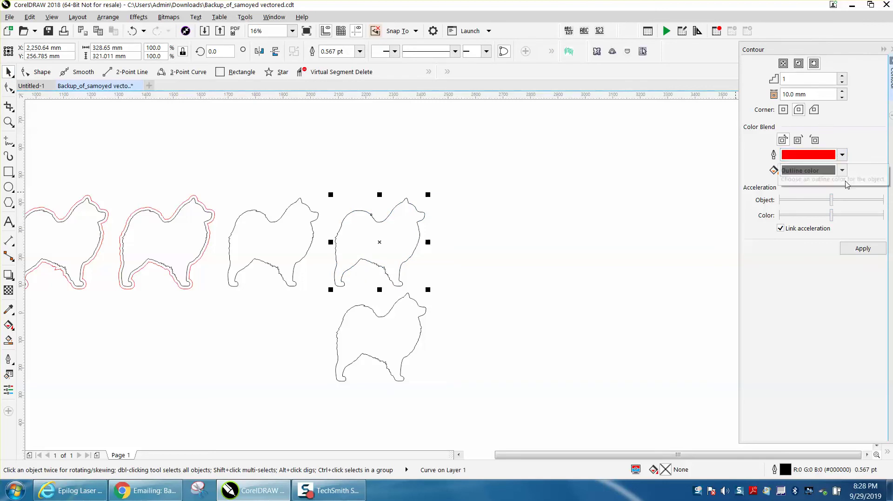
click(864, 248)
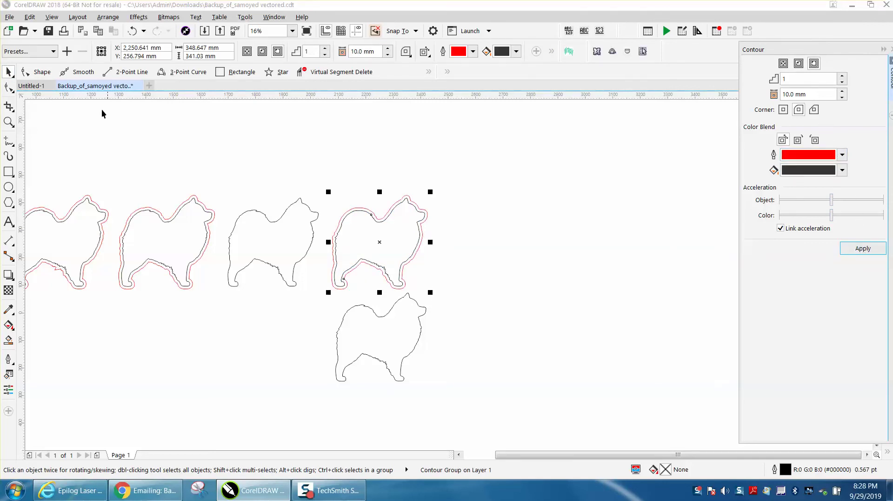
click(108, 16)
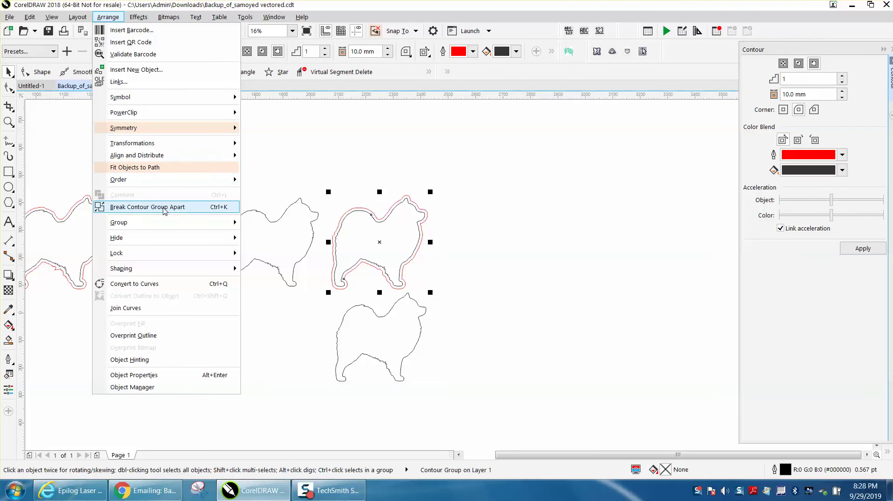
- Break the contour apart, slide the black dog right, and move the lower copy up into the contour
click(164, 210)
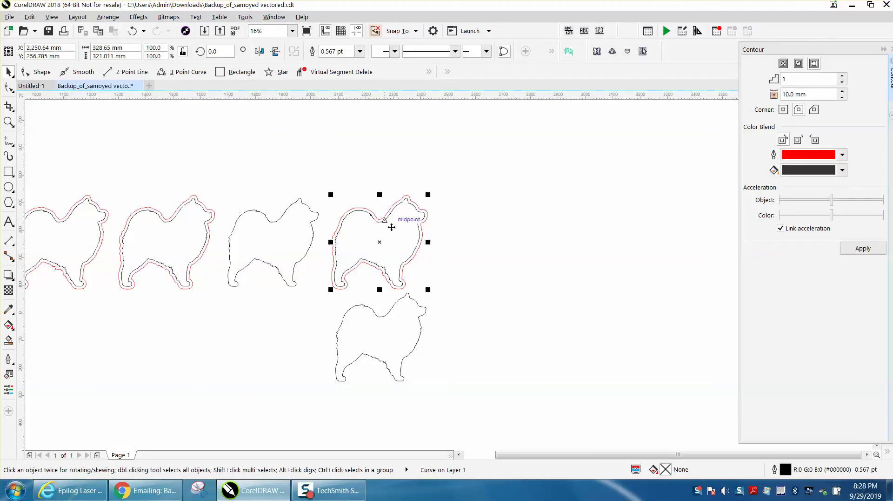
drag(392, 227, 487, 227)
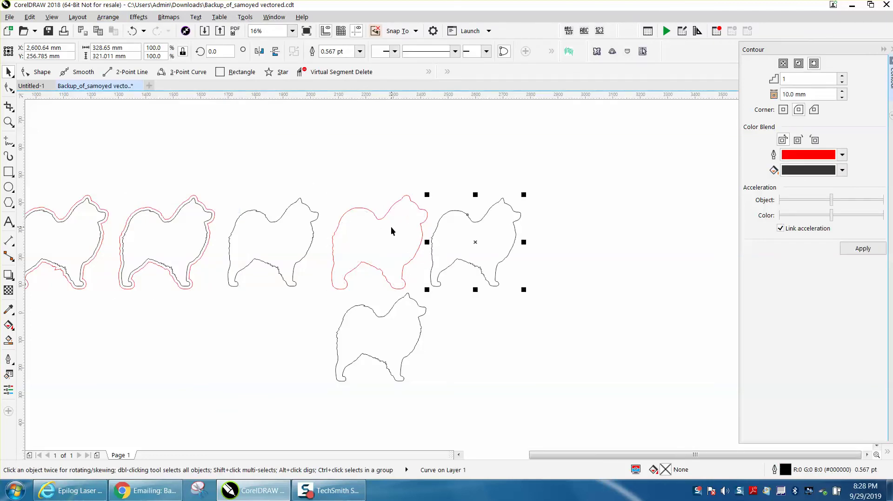
click(392, 320)
key(ctrl+z)
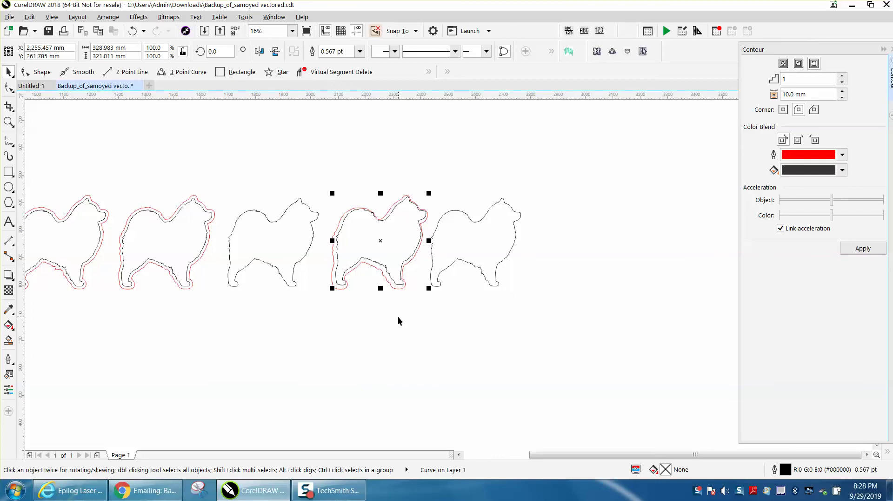
click(9, 122)
drag(277, 173, 554, 325)
click(9, 71)
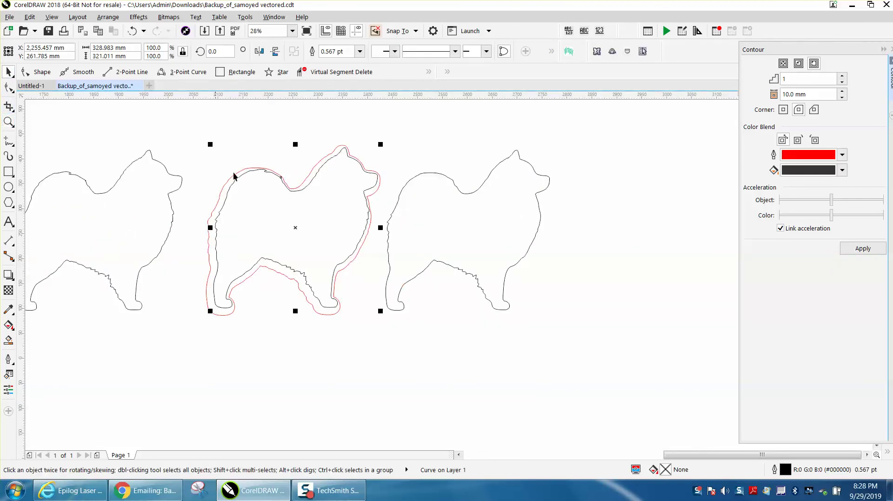
- Undo the contour, node edits and copy moves to restore the plain samoyed outline
click(133, 31)
click(133, 31)
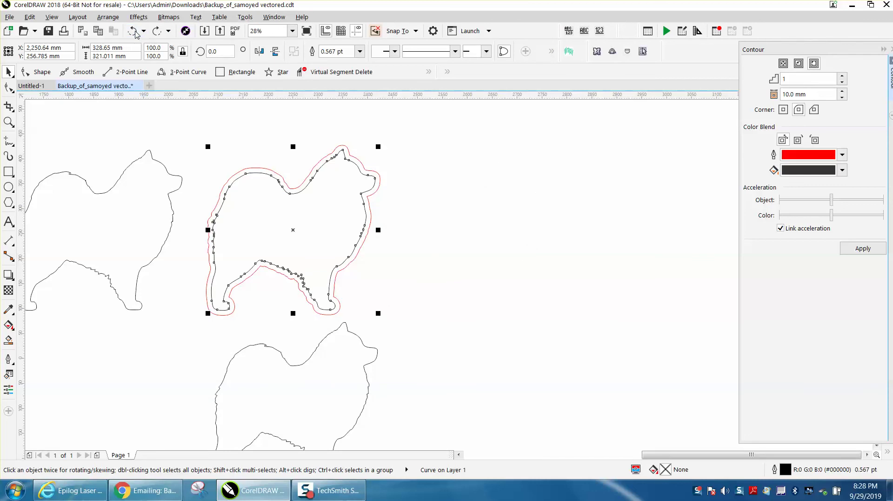
click(134, 32)
click(133, 31)
click(134, 31)
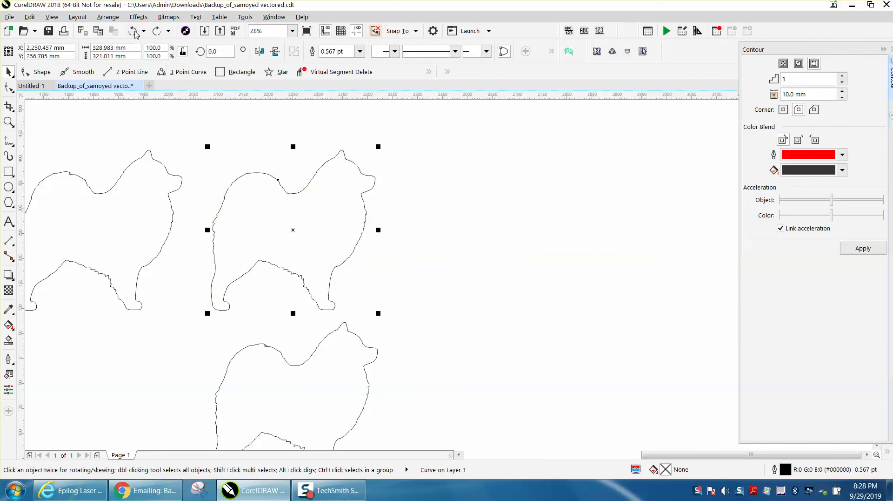
click(133, 32)
click(133, 31)
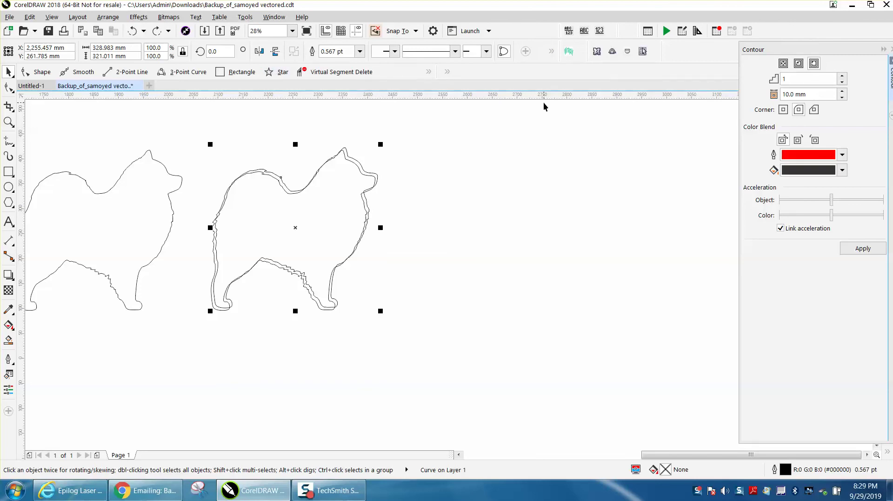
- Delete the leftover outer curve and set the duplicate distance to 0 mm
key(Delete)
drag(399, 47, 376, 49)
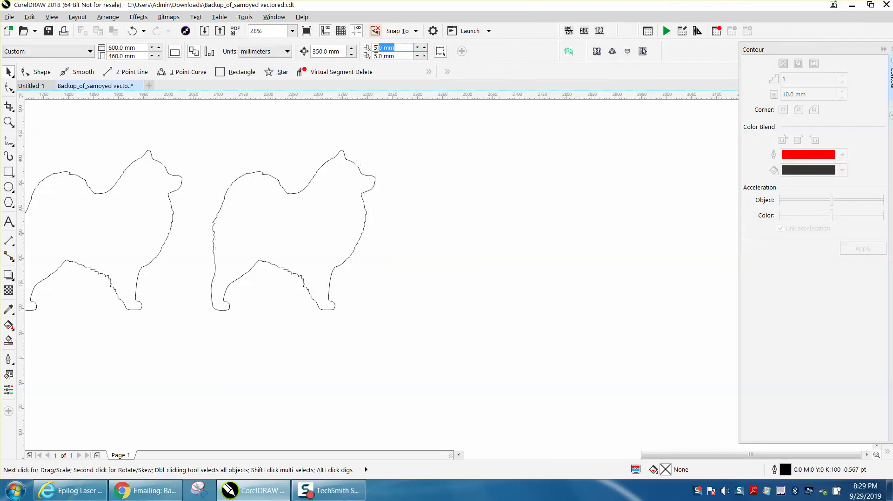
text(0)
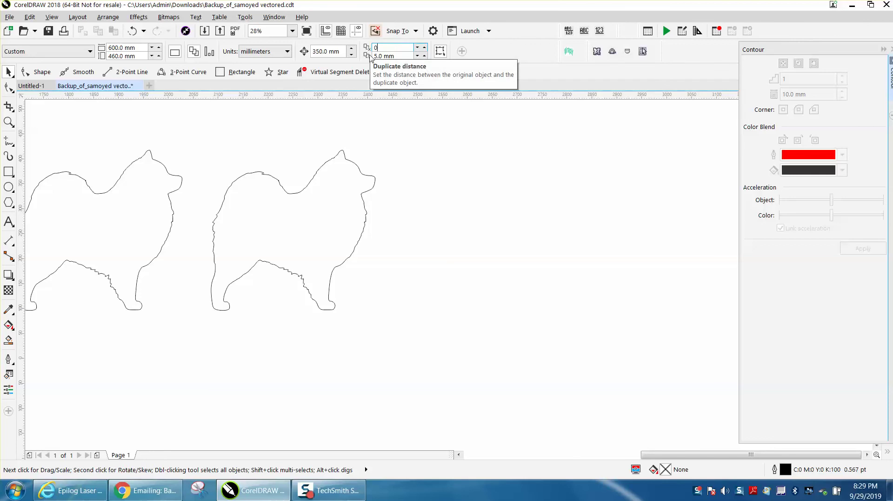
key(Tab)
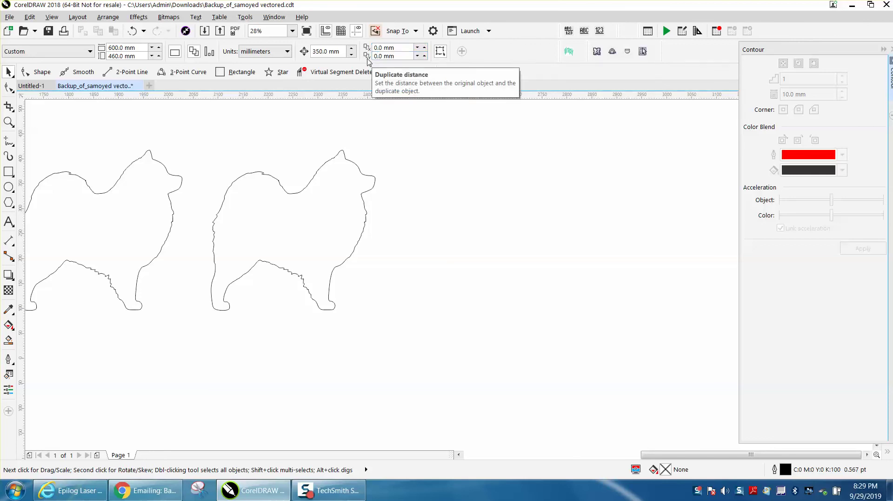
click(353, 166)
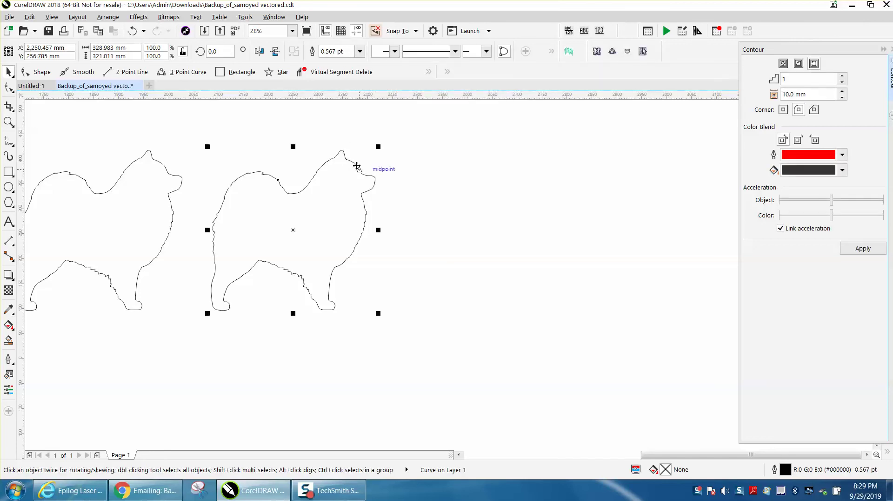
- Duplicate the samoyed below itself, then try a red contour on the upper dog and undo it
key(ctrl+d)
click(340, 191)
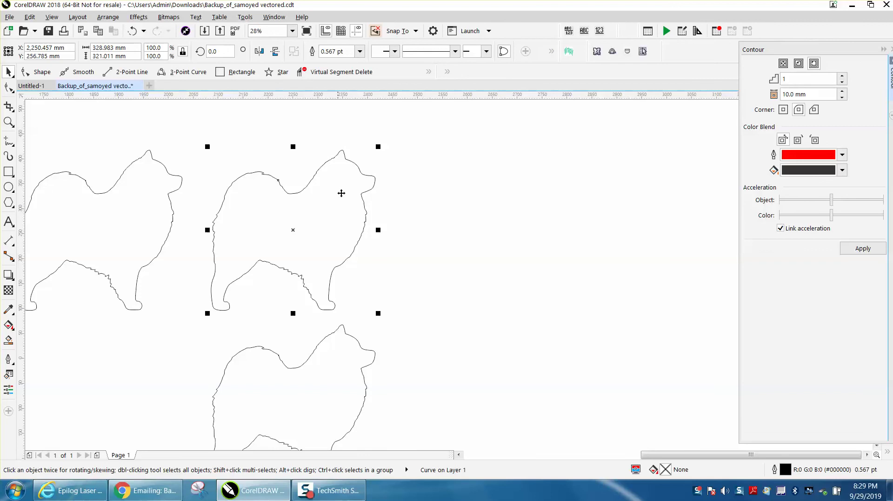
click(862, 248)
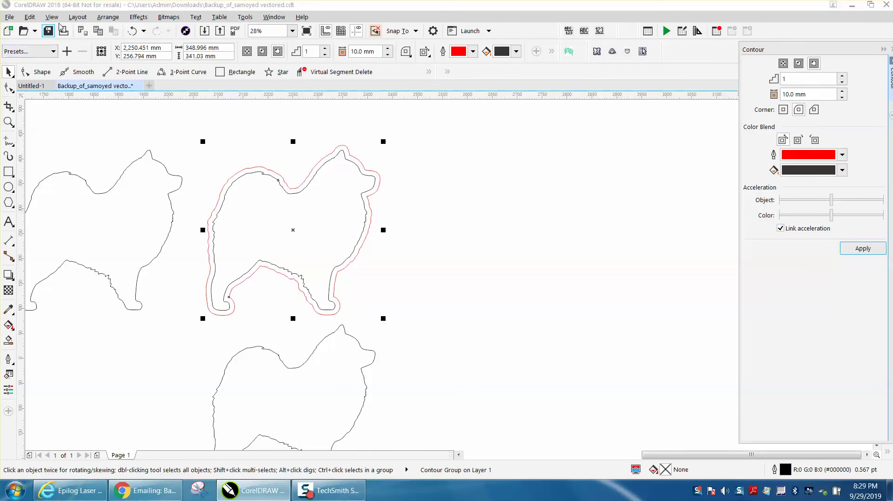
click(130, 30)
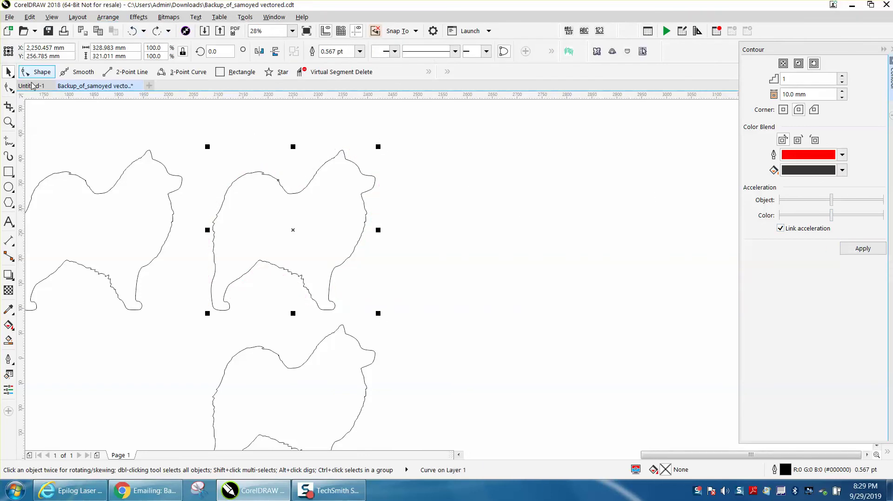
- Zoom in on the head and delete the two excess nodes on the head top
click(9, 121)
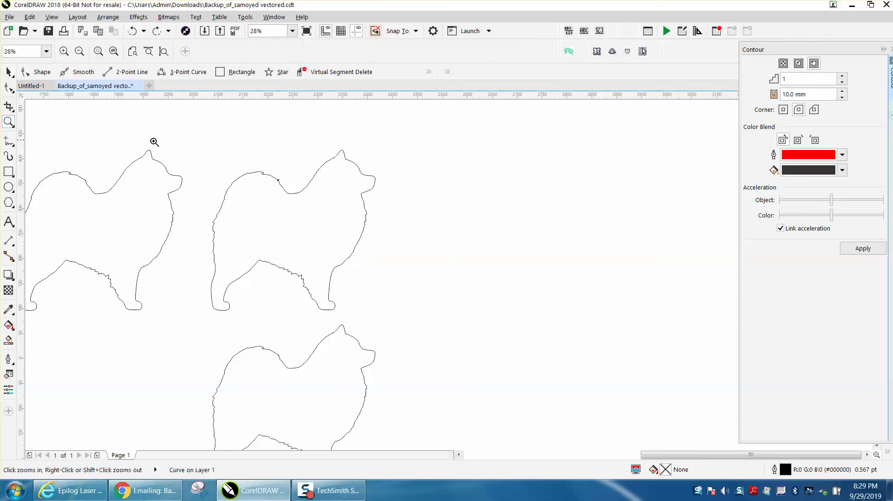
drag(204, 154, 448, 268)
click(8, 87)
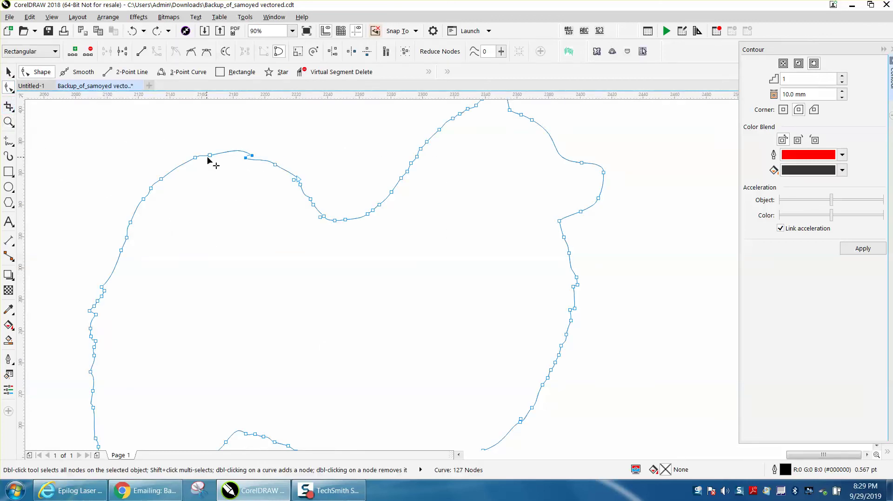
drag(233, 144, 319, 211)
key(Delete)
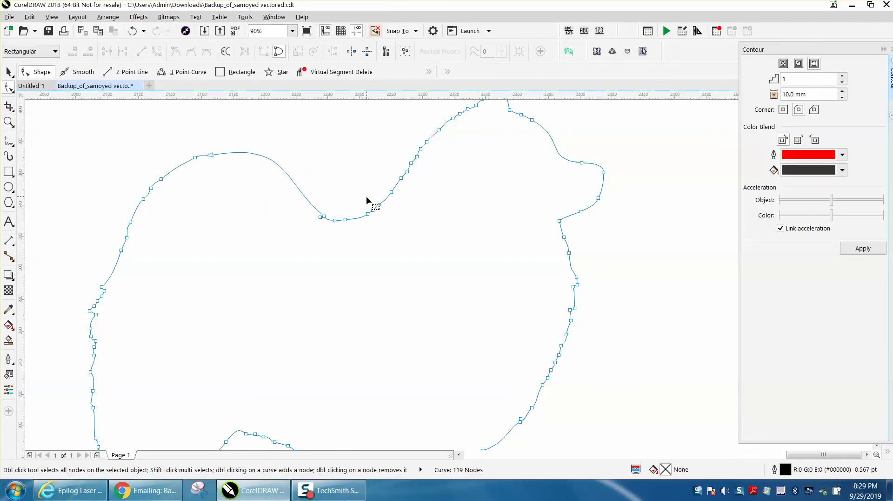
click(133, 31)
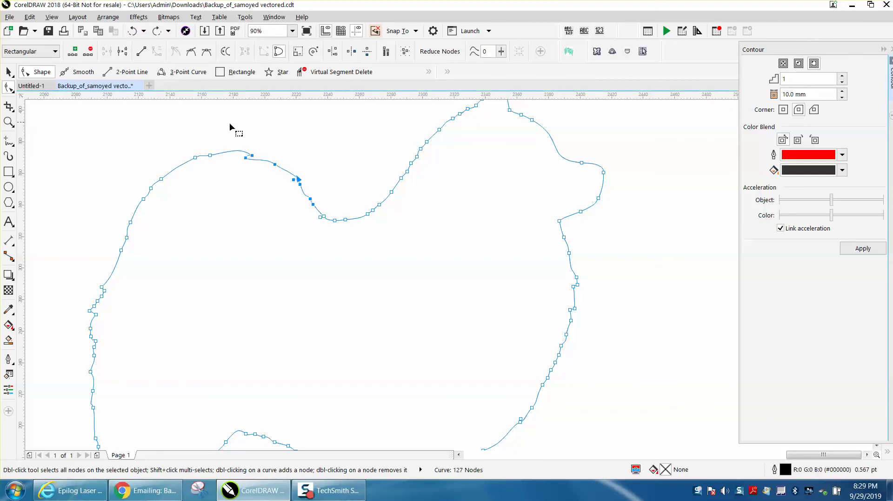
drag(246, 159, 269, 169)
key(Delete)
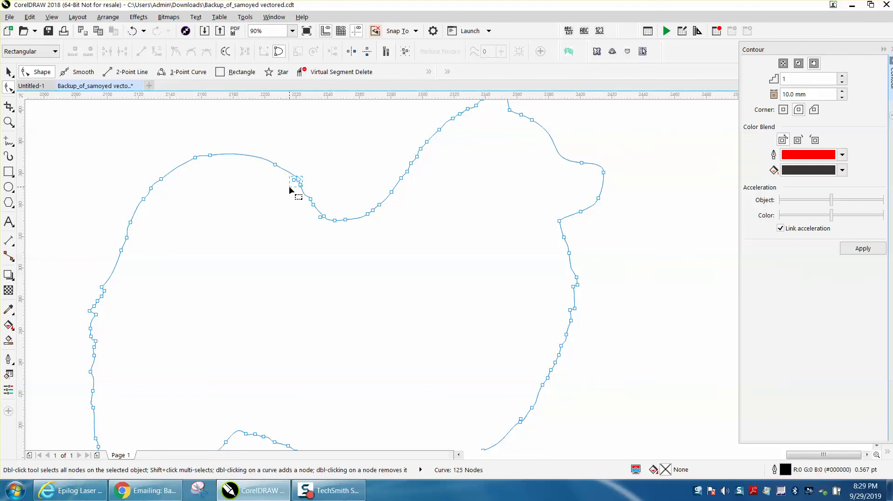
- Delete more jagged node clusters along the outline, leaving 109 nodes
drag(535, 360, 536, 360)
key(Delete)
scroll(341, 256, down, 2)
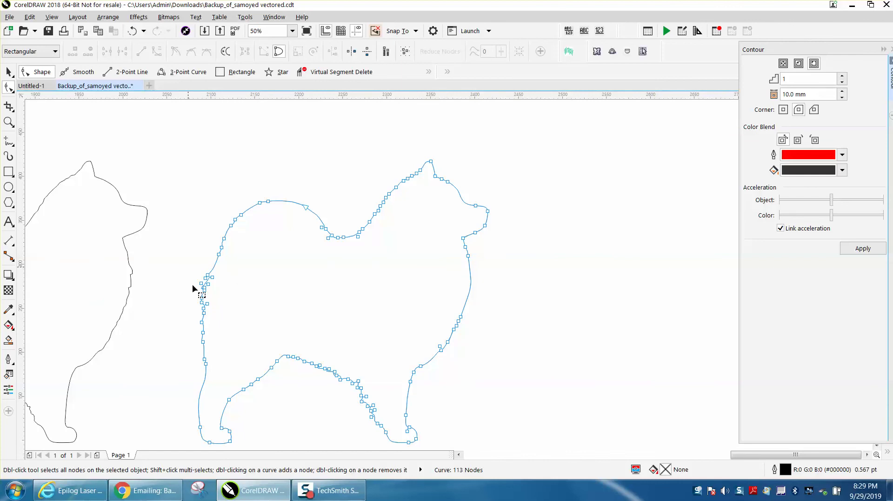
drag(212, 346, 216, 345)
key(Delete)
scroll(235, 267, down, 2)
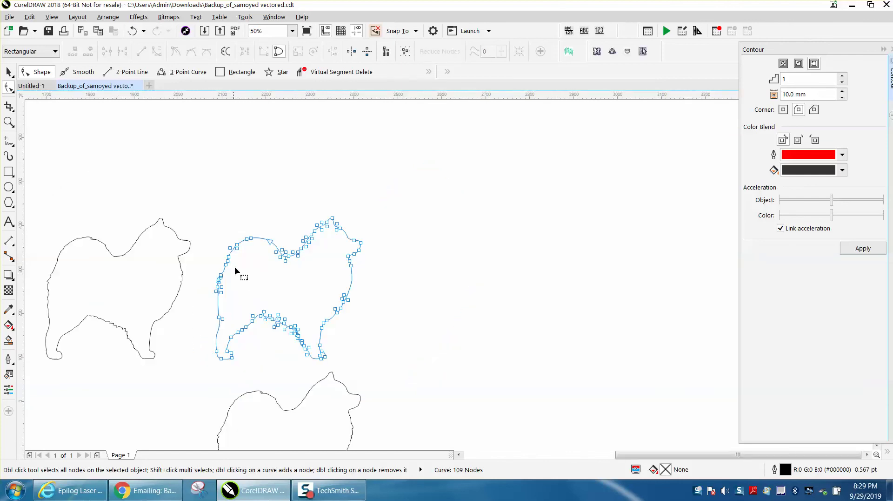
key(space)
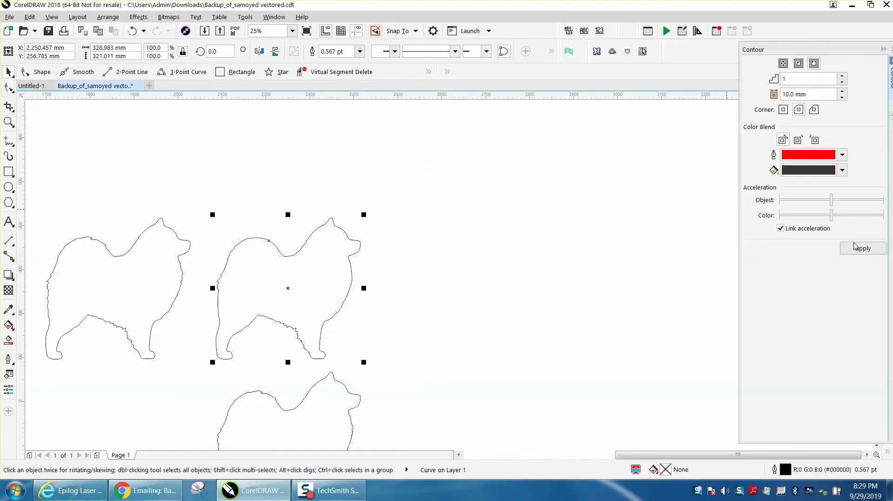
- Apply the red 10 mm outside contour to the middle samoyed and break the contour group apart
click(864, 250)
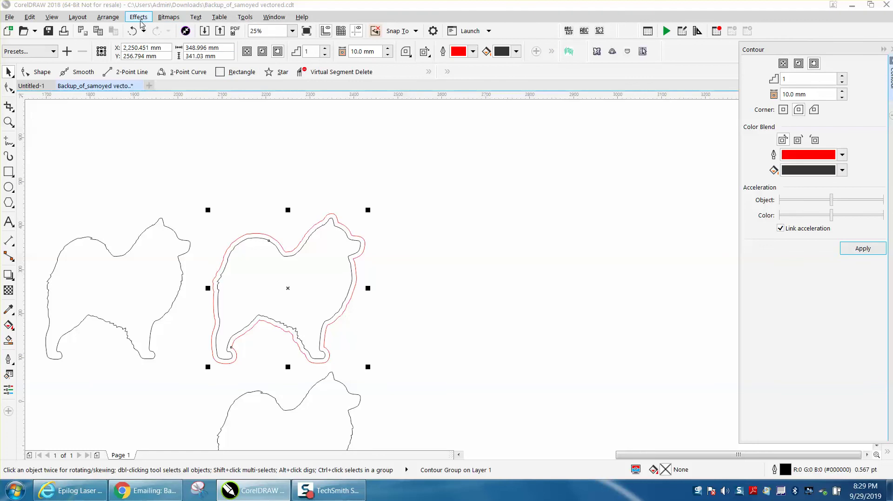
click(108, 17)
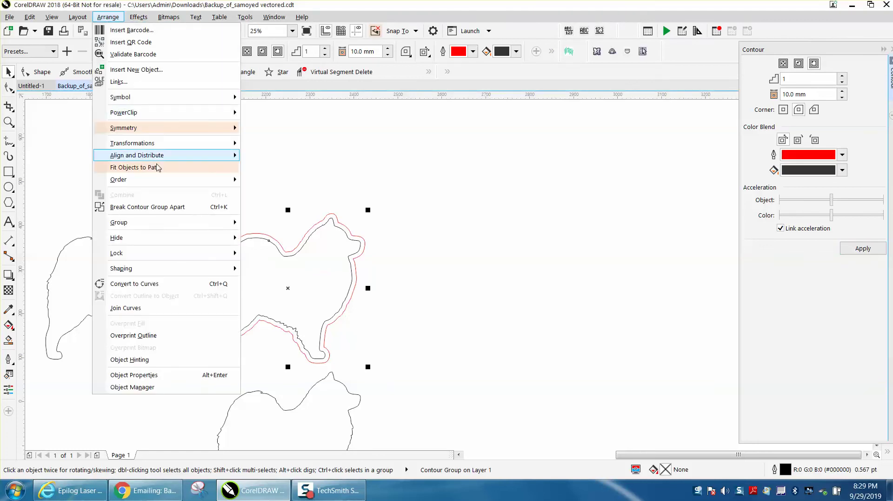
click(150, 207)
- Shift the inner outline 350 mm right and move the lower copy up inside the red contour
click(221, 190)
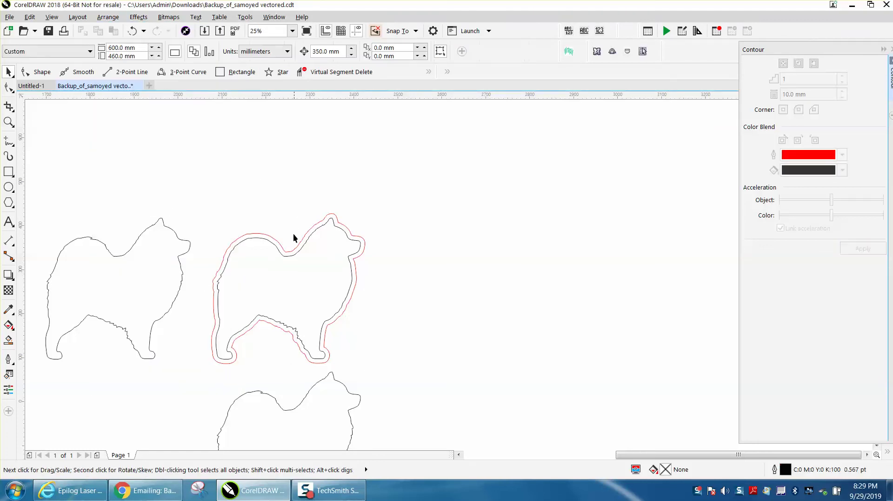
click(274, 259)
key(Right)
click(319, 424)
click(320, 424)
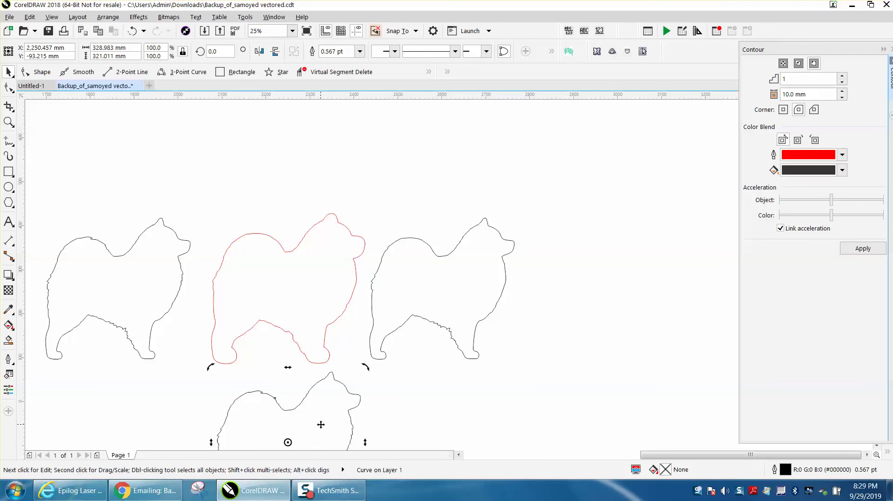
key(Up)
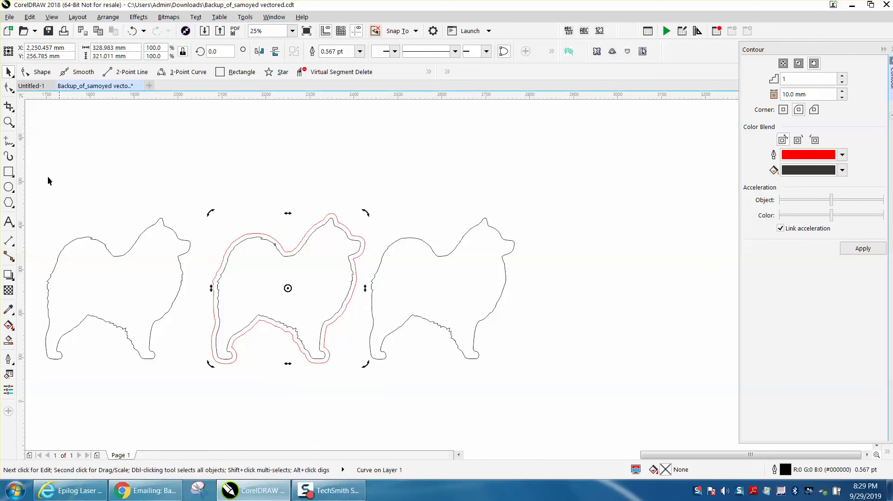
click(7, 122)
- Zoom in to inspect the middle dog's red contour along the back and belly
drag(240, 219, 339, 294)
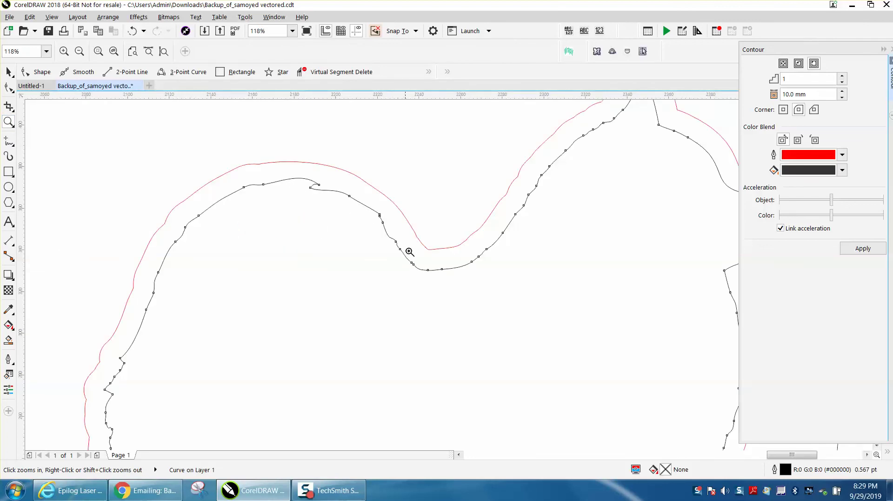
scroll(278, 175, down, 3)
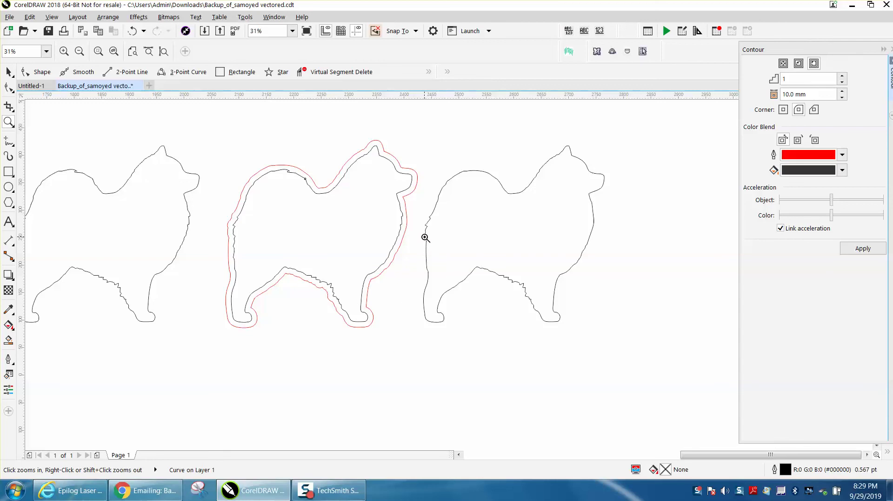
drag(279, 259, 377, 337)
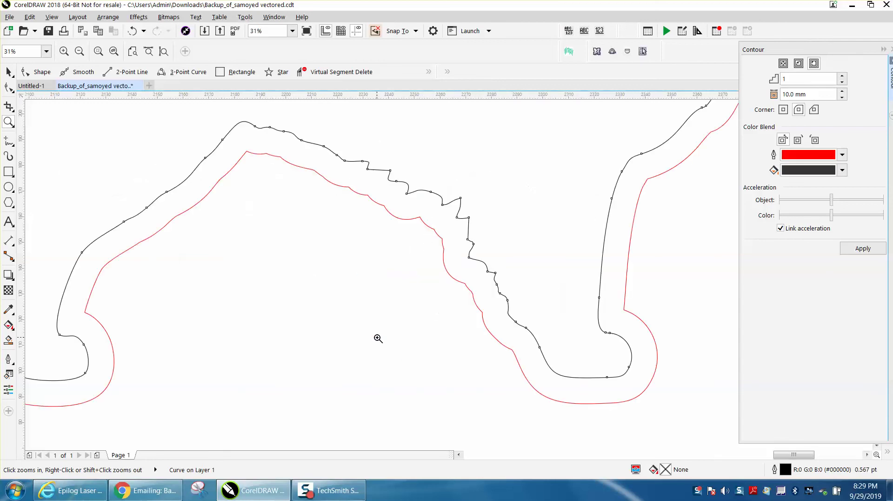
scroll(377, 338, down, 3)
scroll(132, 182, down, 1)
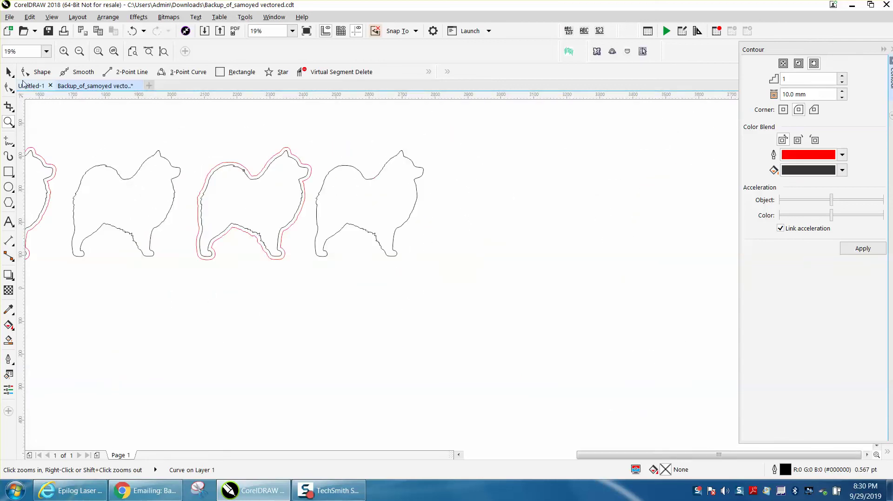
- Change the document units from millimetres to inches
click(9, 72)
drag(197, 129, 208, 182)
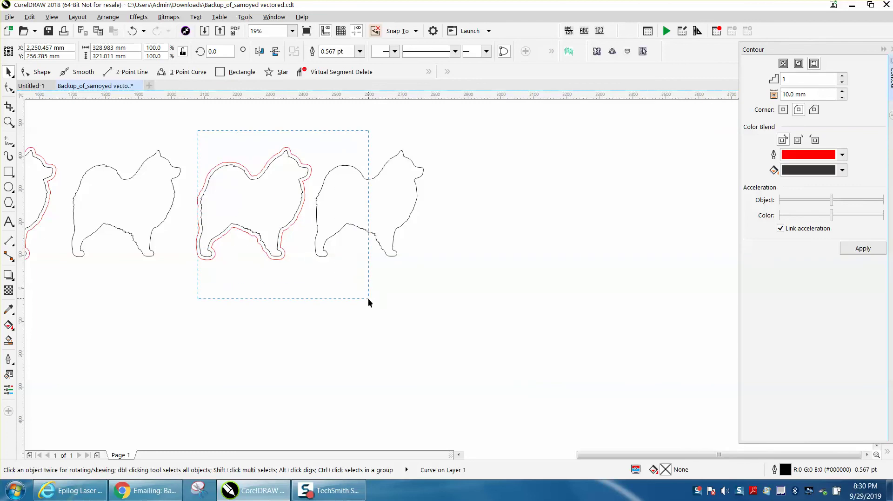
drag(369, 298, 368, 299)
click(192, 123)
click(275, 51)
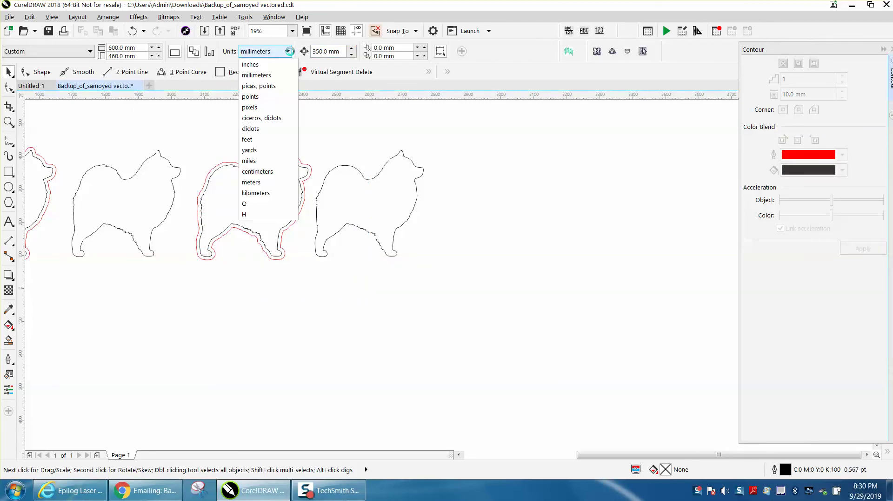
click(251, 66)
- Select the middle dog with its red contour and zoom to view the row of dogs
drag(188, 131, 355, 292)
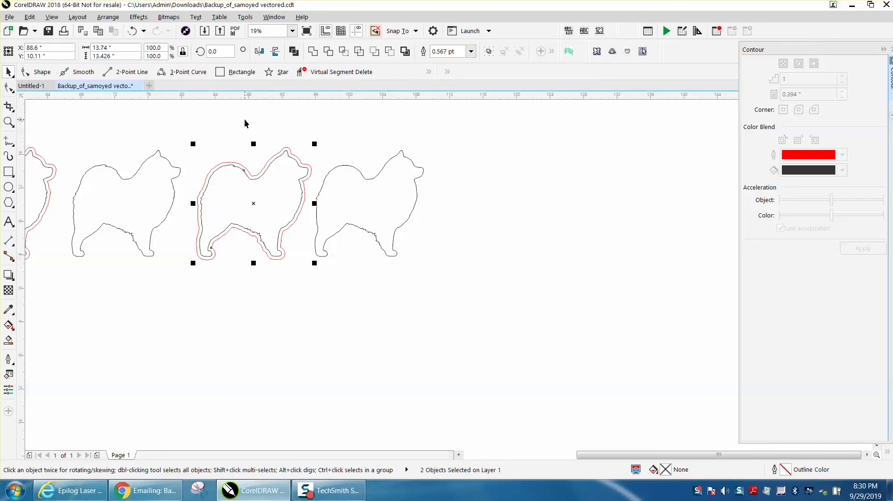
scroll(488, 194, down, 2)
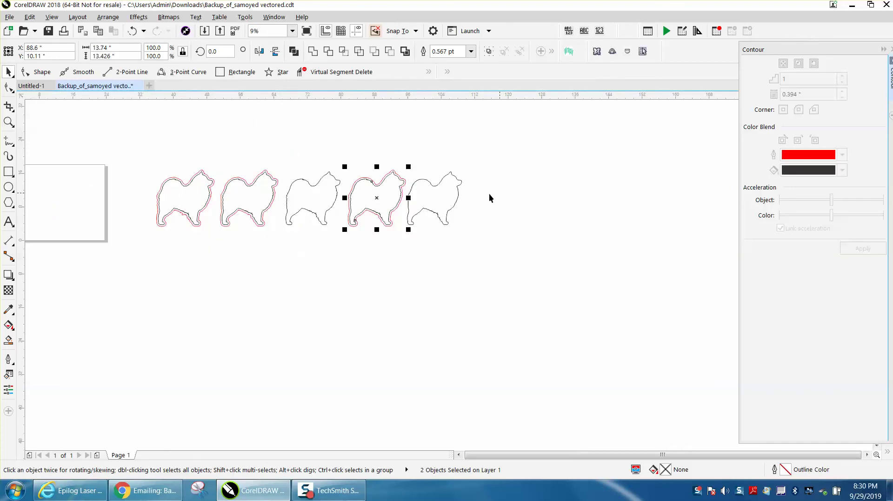
click(8, 122)
drag(158, 163, 400, 256)
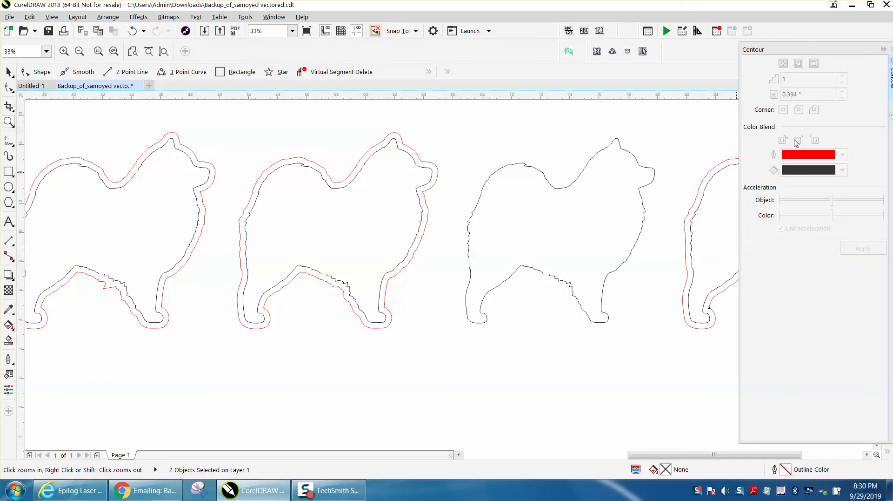